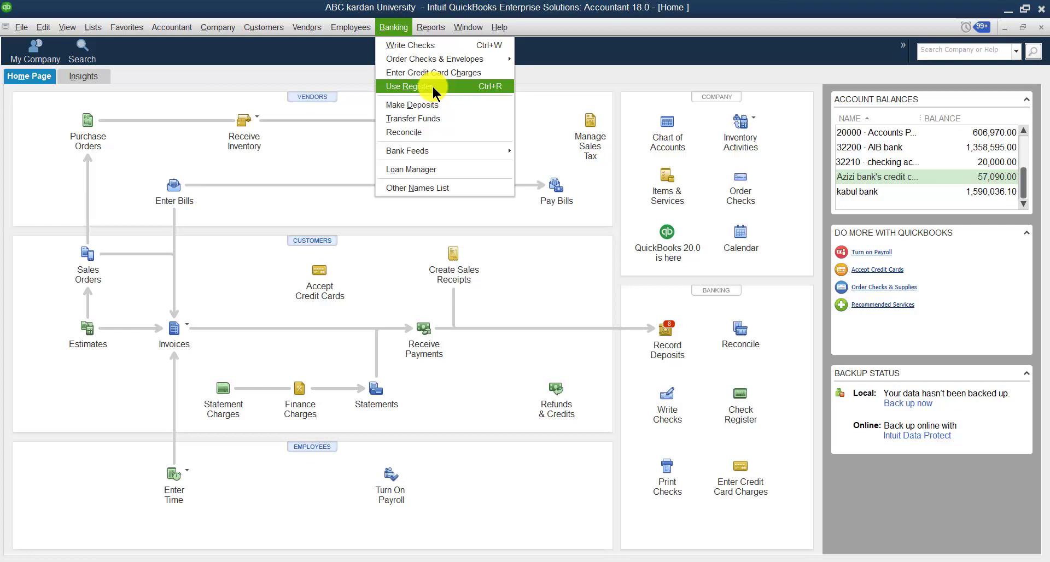
# Step: Open the account register for 32200 · AIB bank
pyautogui.click(432, 88)
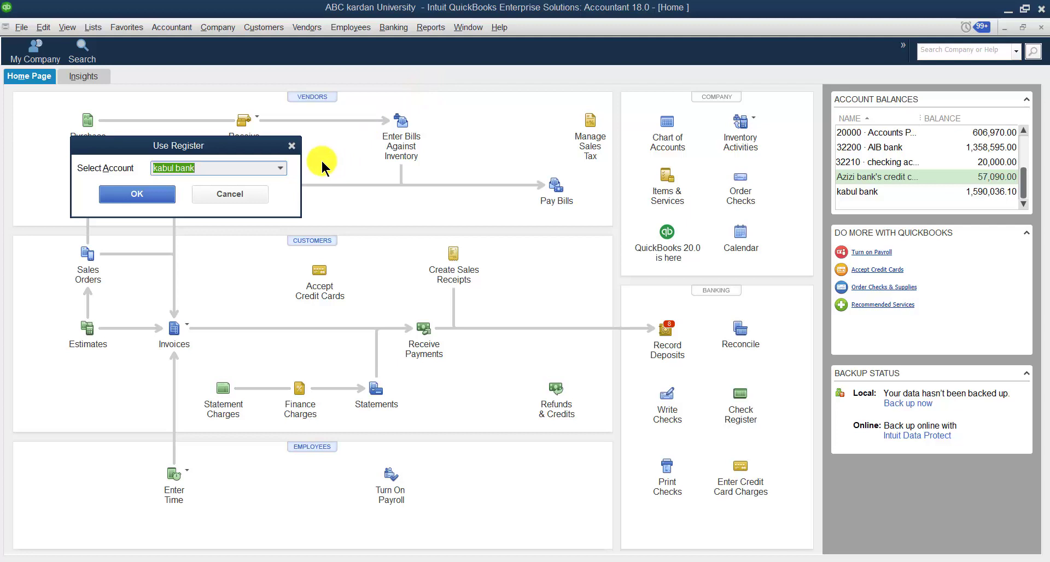
pyautogui.click(279, 168)
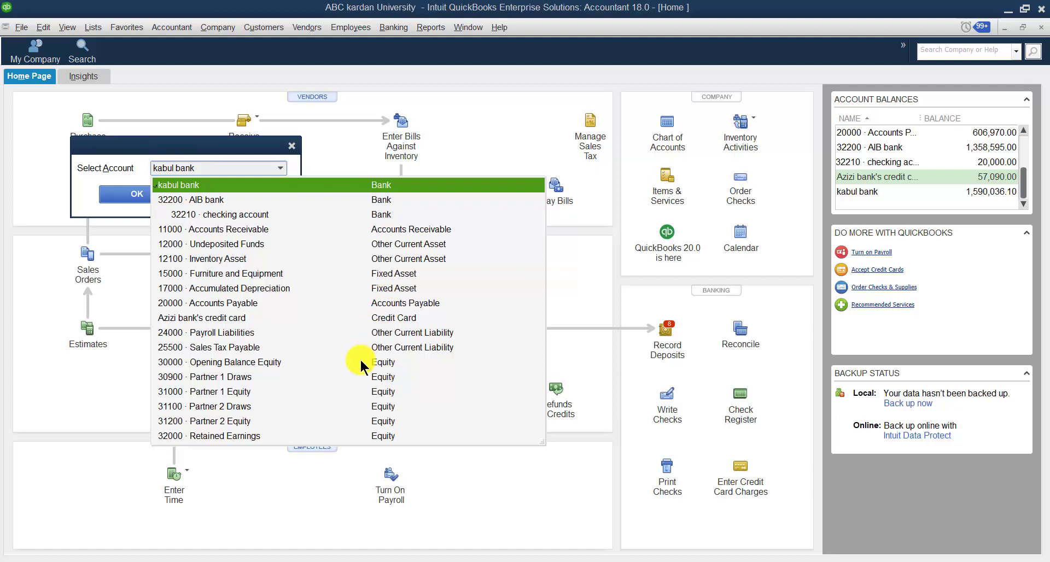
pyautogui.click(218, 200)
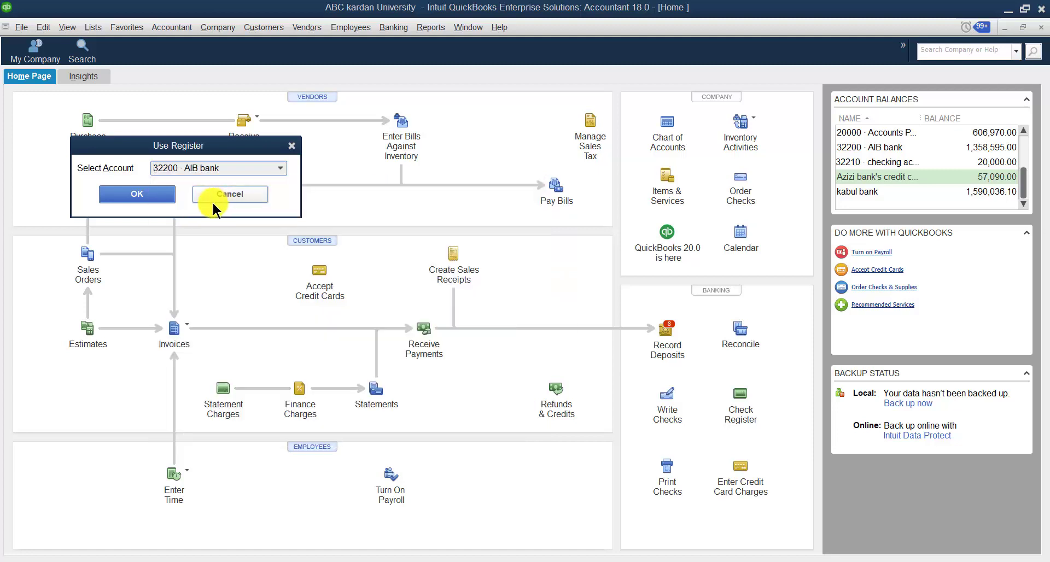
pyautogui.click(137, 194)
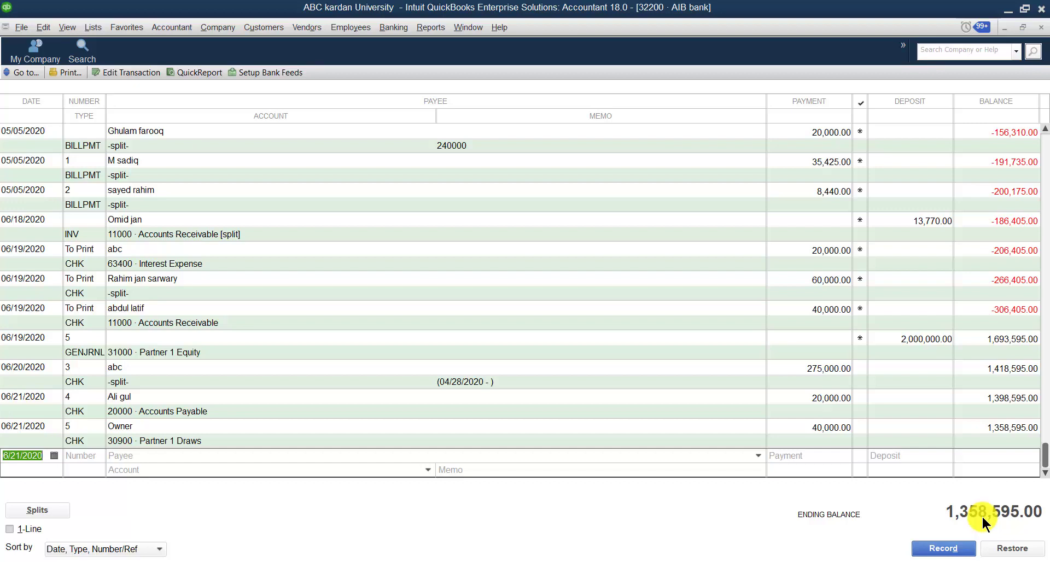
# Step: Start a new register entry with the listed employee as payee and dismiss the paycheck warning
pyautogui.click(80, 458)
pyautogui.click(152, 456)
pyautogui.click(336, 468)
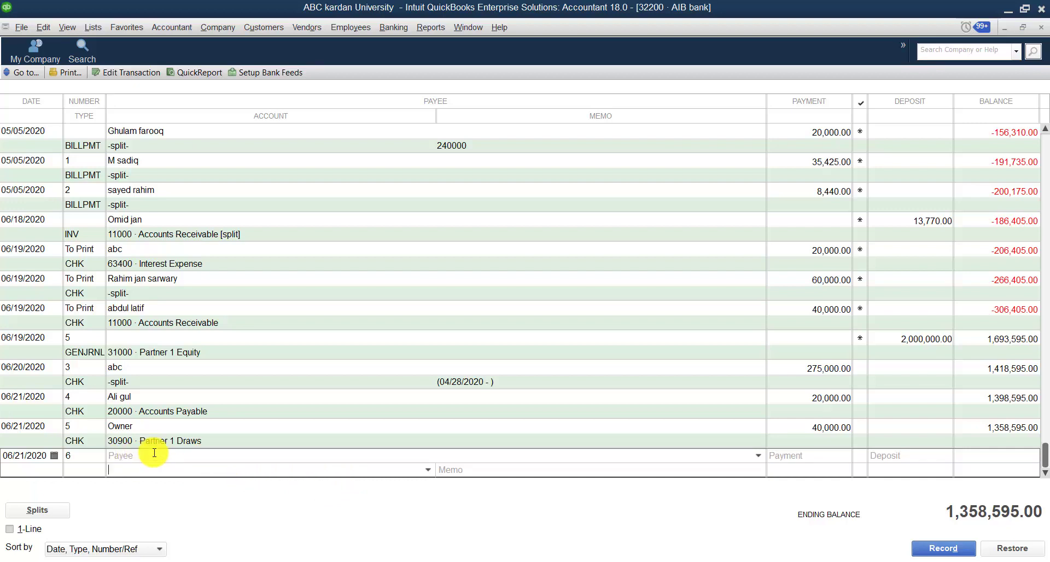
pyautogui.click(757, 454)
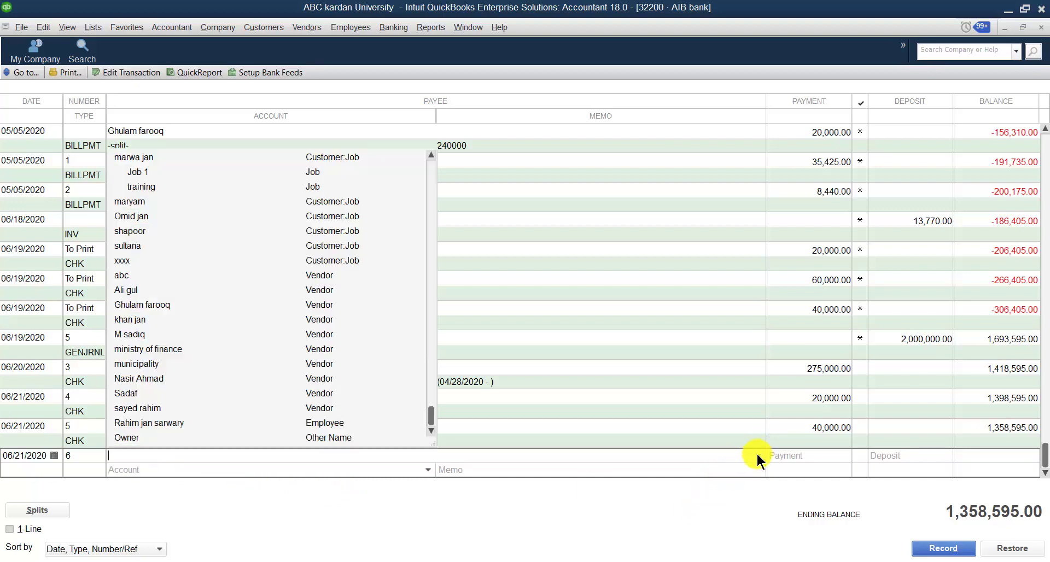
pyautogui.click(325, 423)
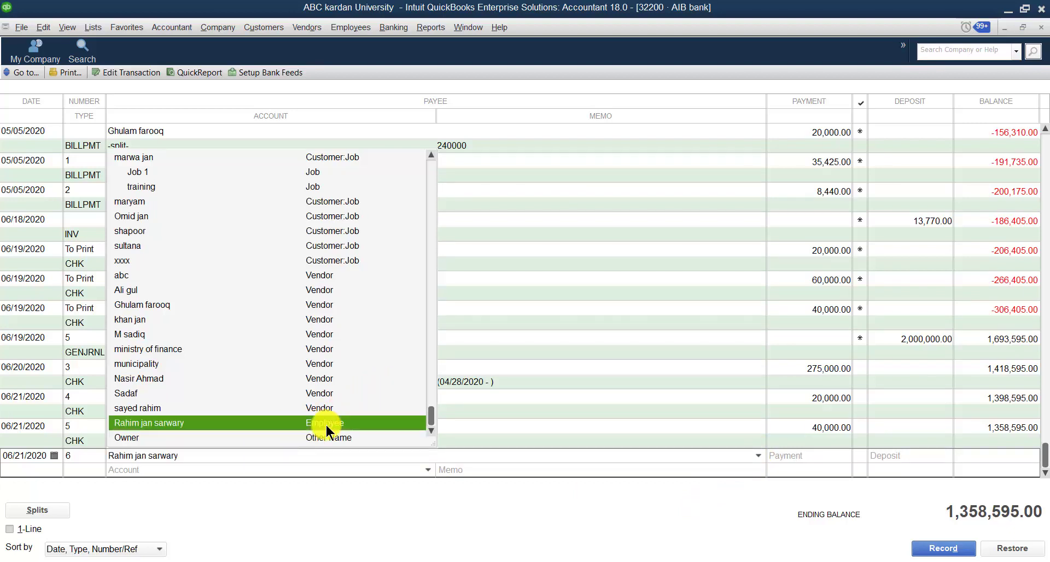
pyautogui.click(326, 423)
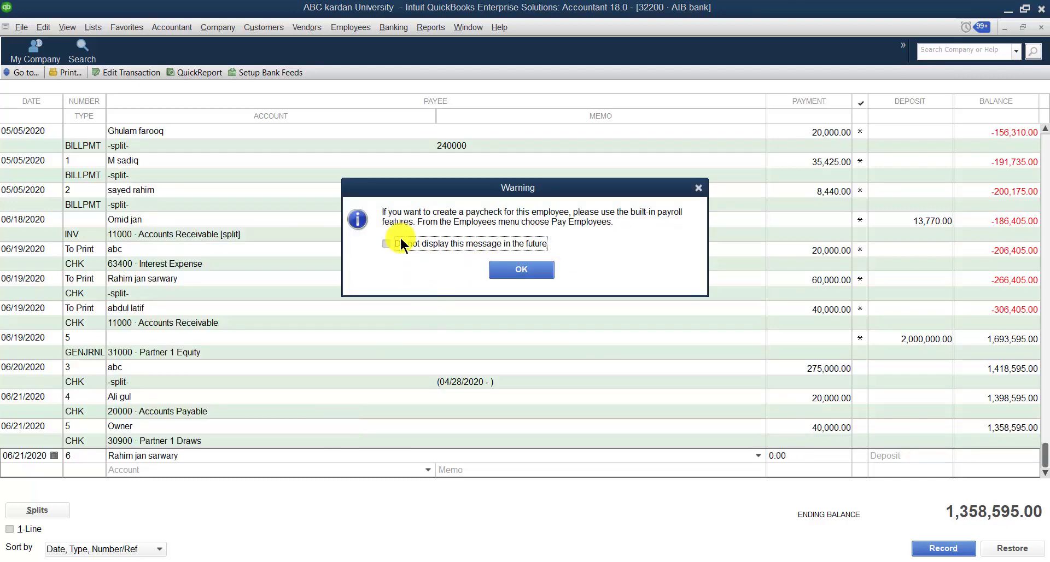
pyautogui.click(516, 271)
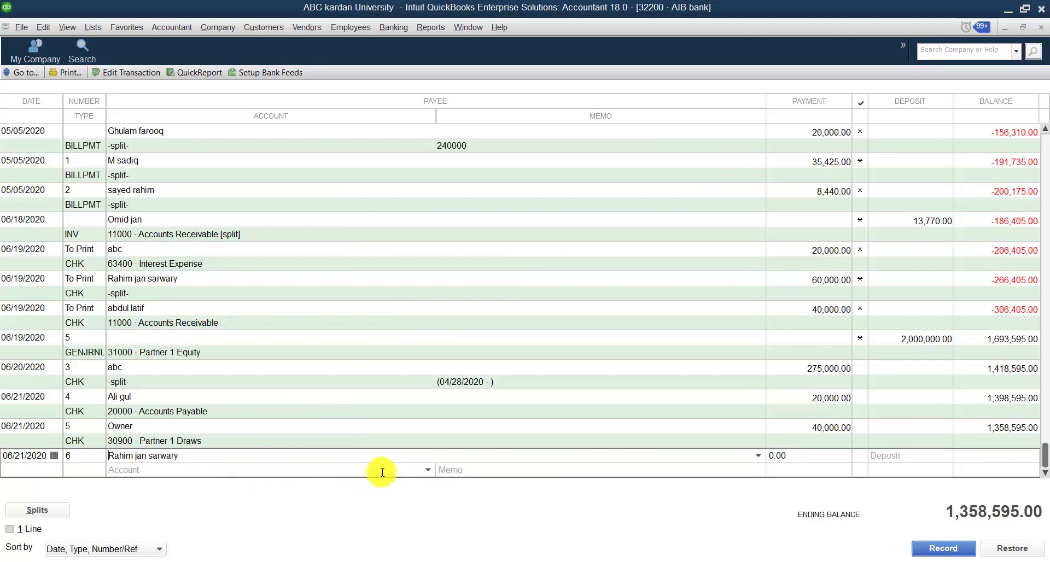
# Step: Assign the new entry to the 66000 · Payroll Expenses account
pyautogui.click(428, 469)
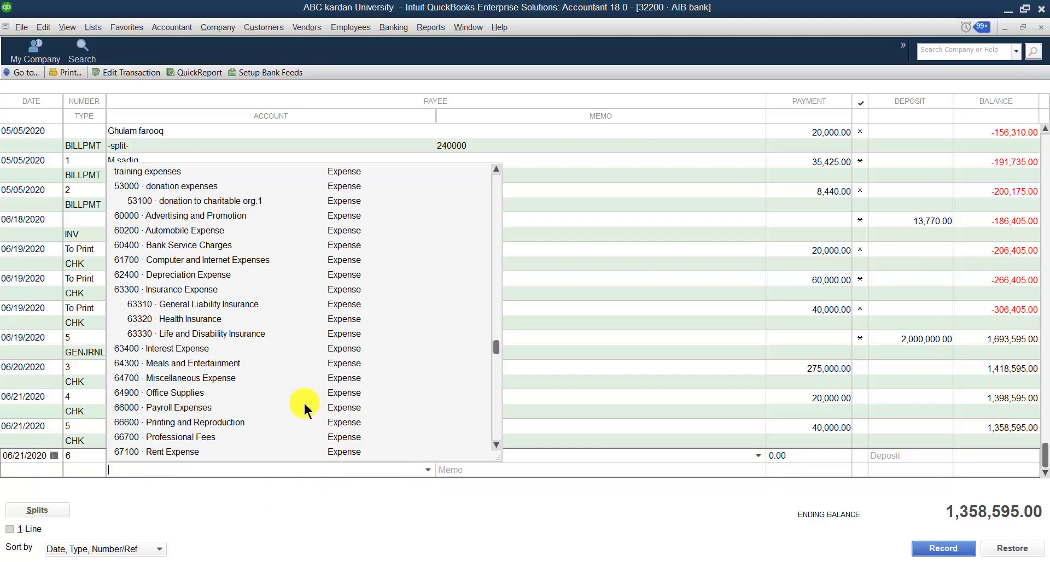
pyautogui.click(186, 408)
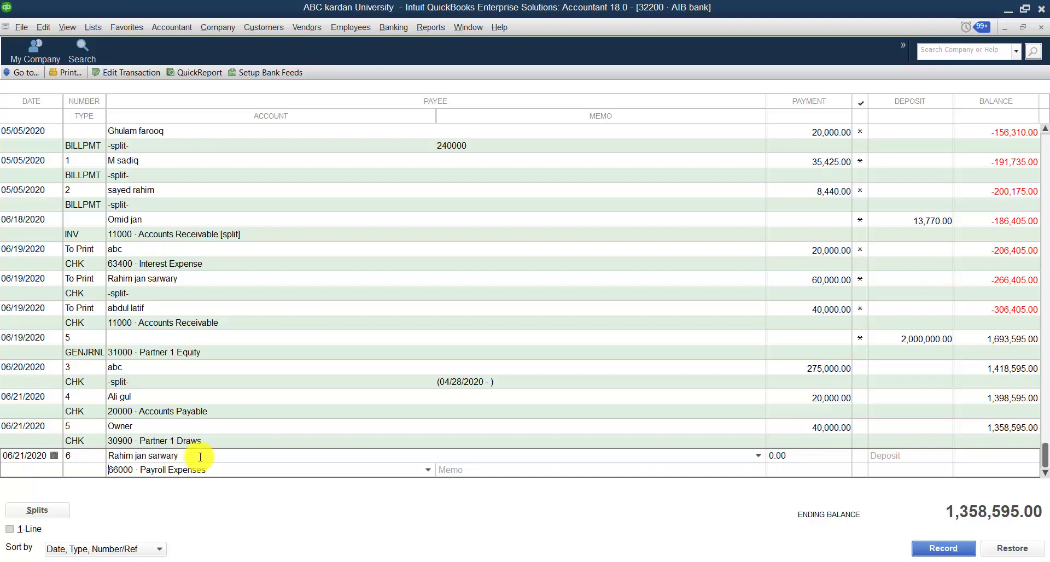
pyautogui.click(428, 469)
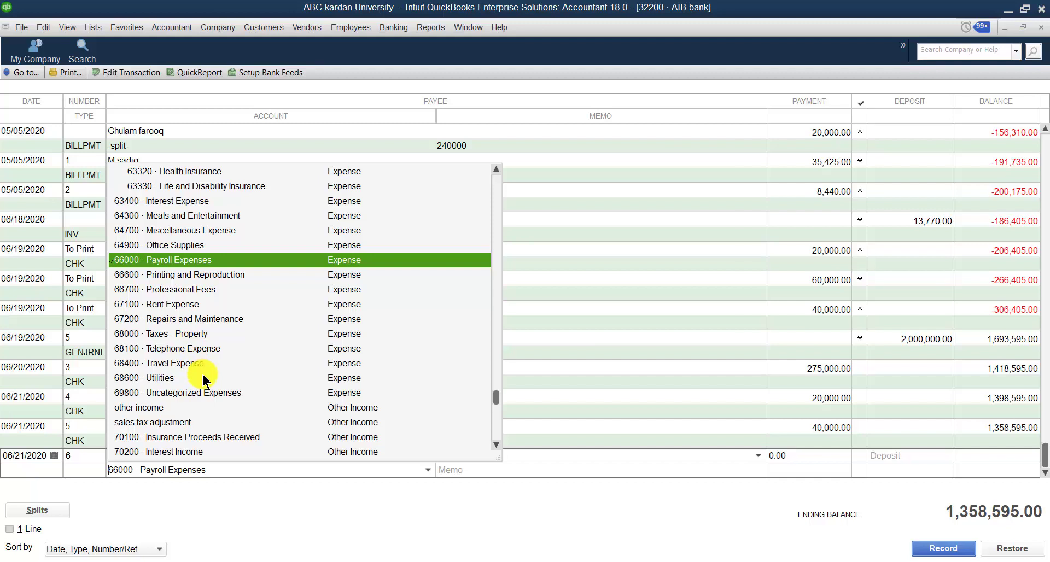
pyautogui.click(181, 258)
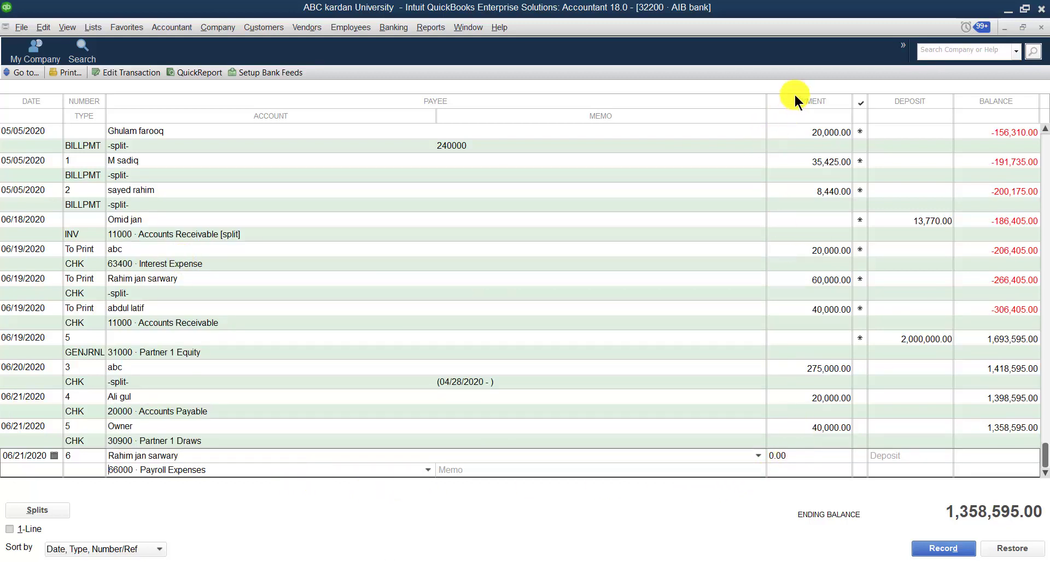
# Step: Try to enter 12000 as both the payment and the deposit of the new entry
pyautogui.click(906, 455)
pyautogui.click(897, 456)
pyautogui.click(820, 456)
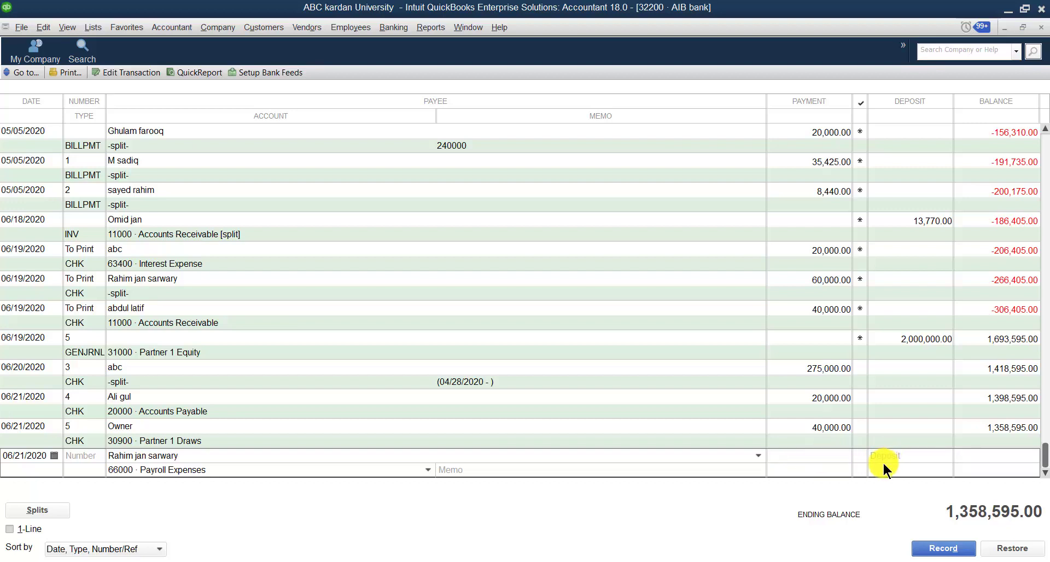
pyautogui.click(825, 456)
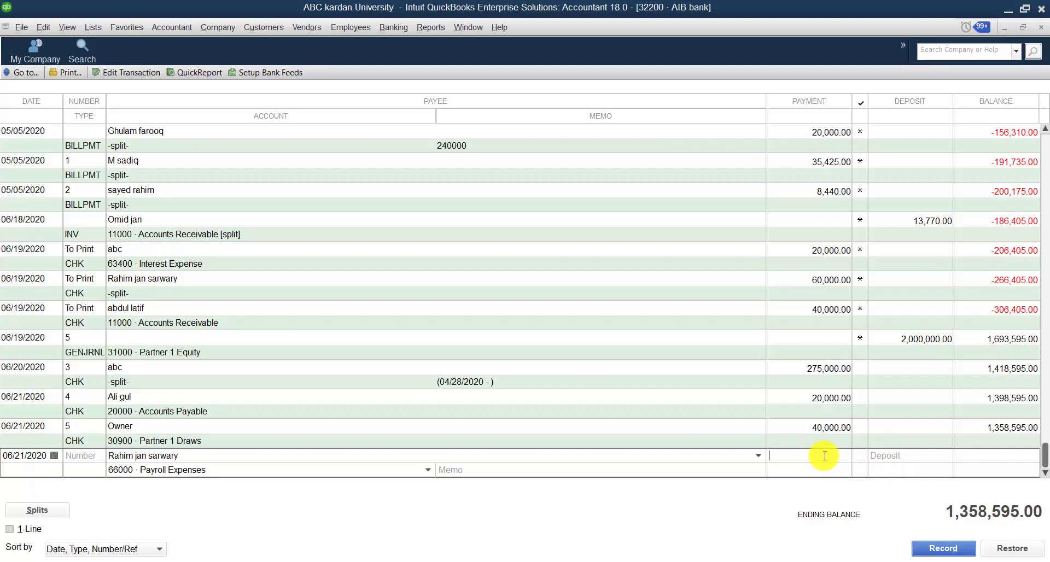
pyautogui.write('12000')
pyautogui.click(904, 456)
pyautogui.write('12000')
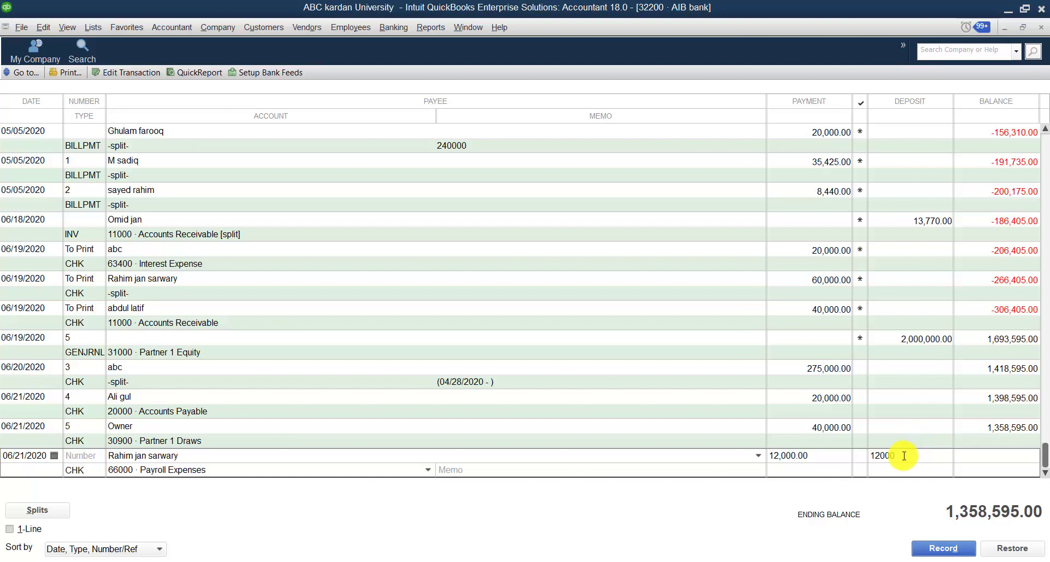
pyautogui.doubleClick(904, 463)
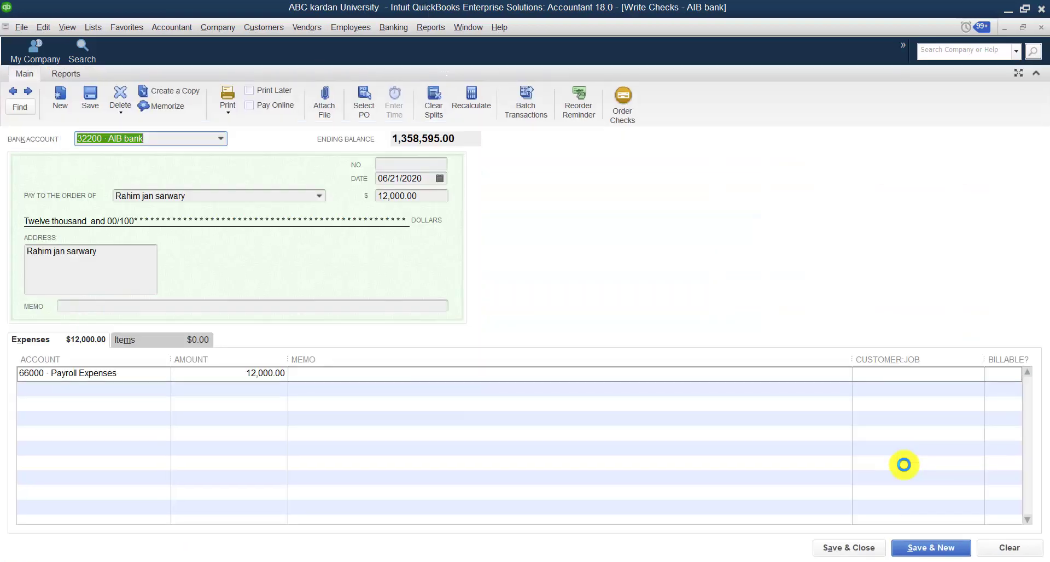
pyautogui.click(1010, 546)
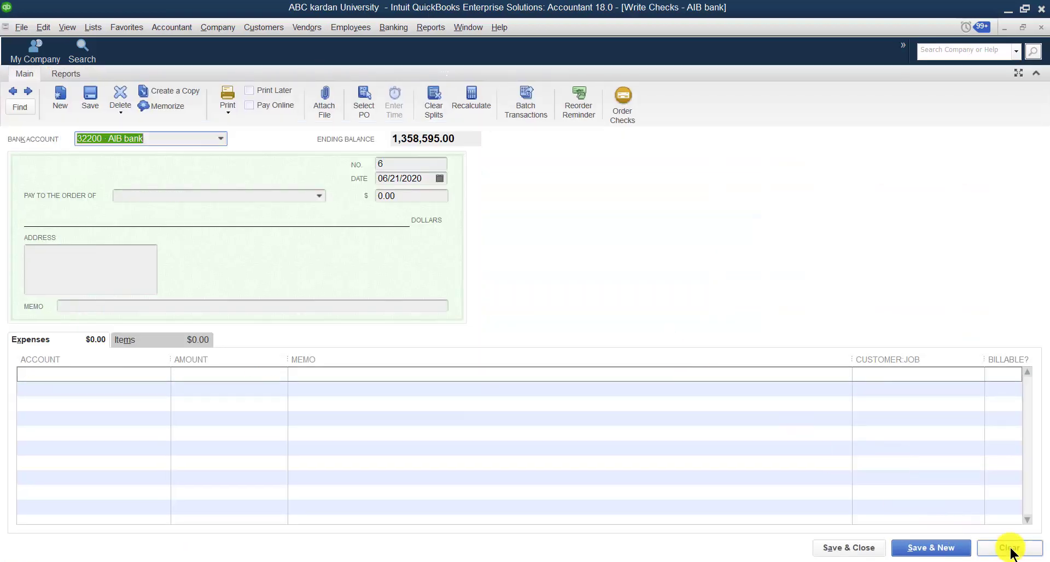
pyautogui.click(1038, 28)
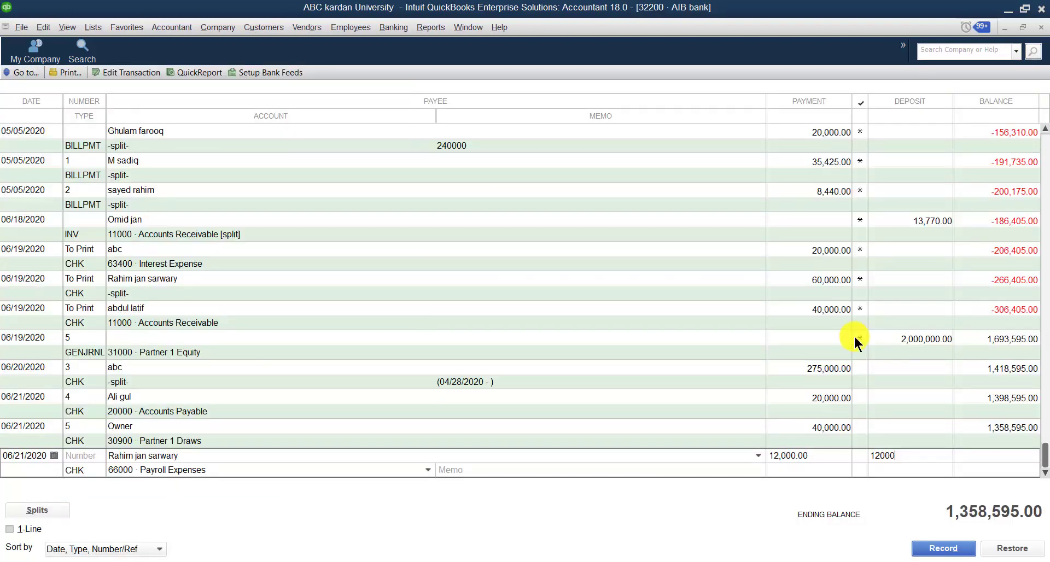
pyautogui.press('Tab')
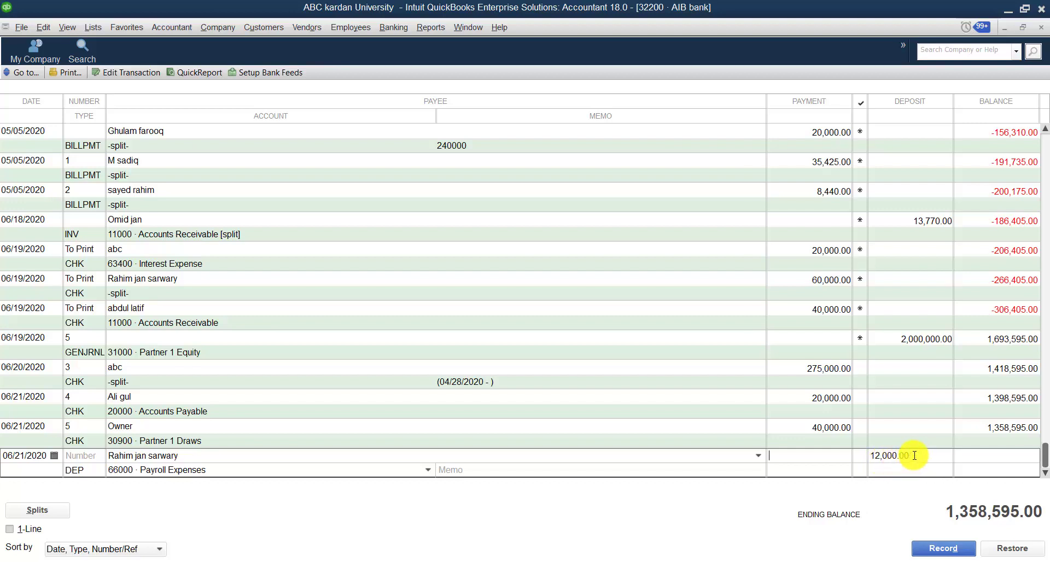
# Step: Clear the deposit amount of the payroll entry and set its payment to 15000
pyautogui.moveTo(911, 457); pyautogui.dragTo(868, 455)
pyautogui.press('BackSpace')
pyautogui.click(821, 457)
pyautogui.write('15000')
pyautogui.click(885, 458)
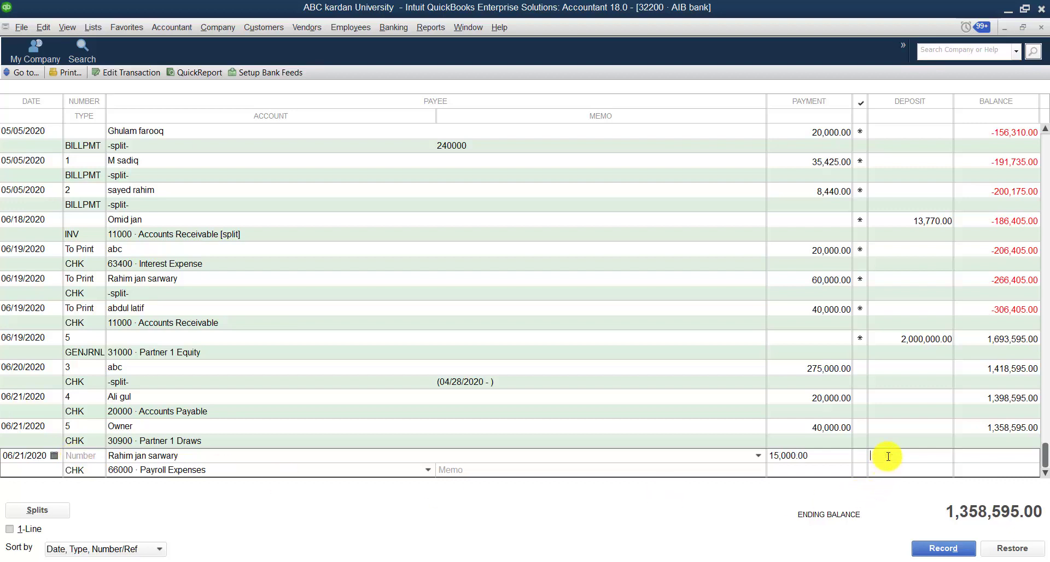
# Step: Set the payroll entry's number to 6
pyautogui.click(89, 456)
pyautogui.press('Tab')
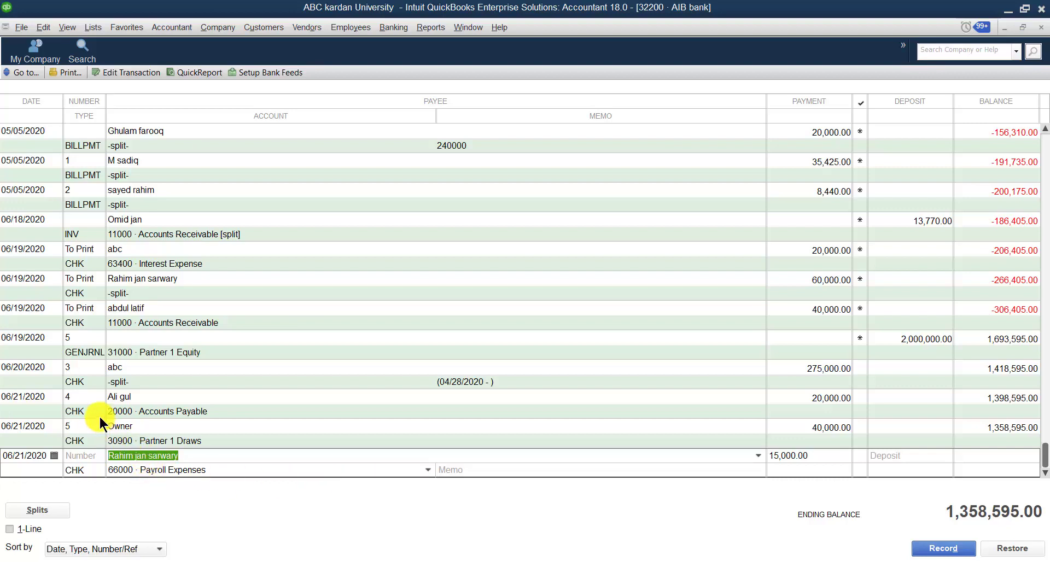
pyautogui.click(84, 456)
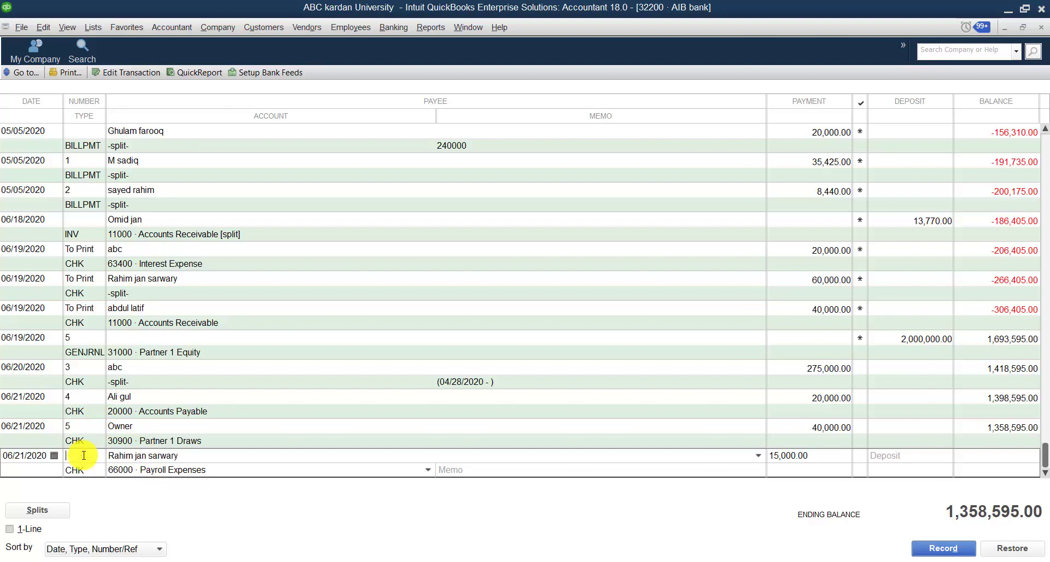
pyautogui.write('6')
pyautogui.click(225, 445)
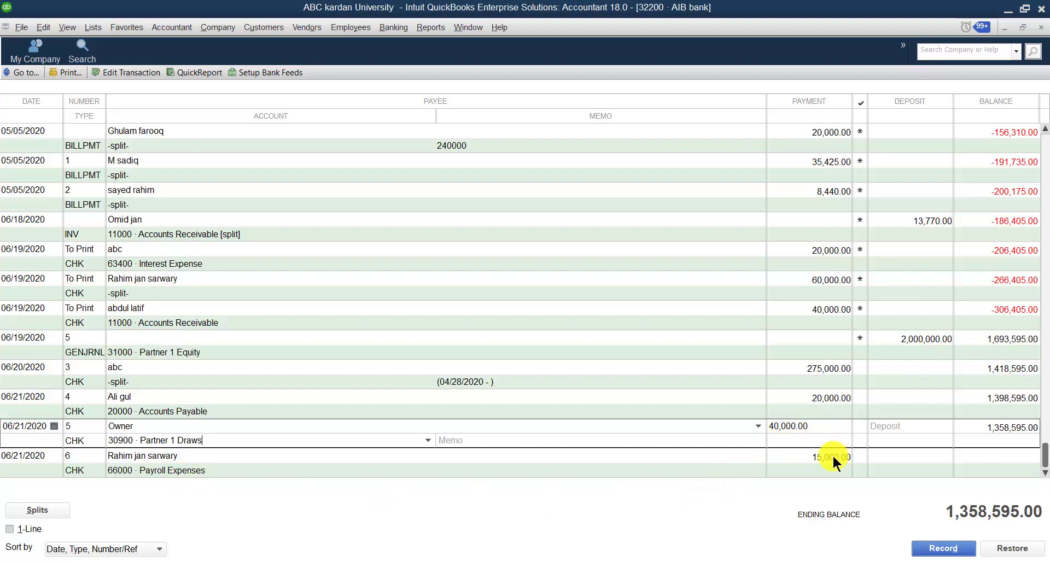
# Step: Try 15000 as the payroll entry's deposit, then enter 15000 as its payment again
pyautogui.click(811, 457)
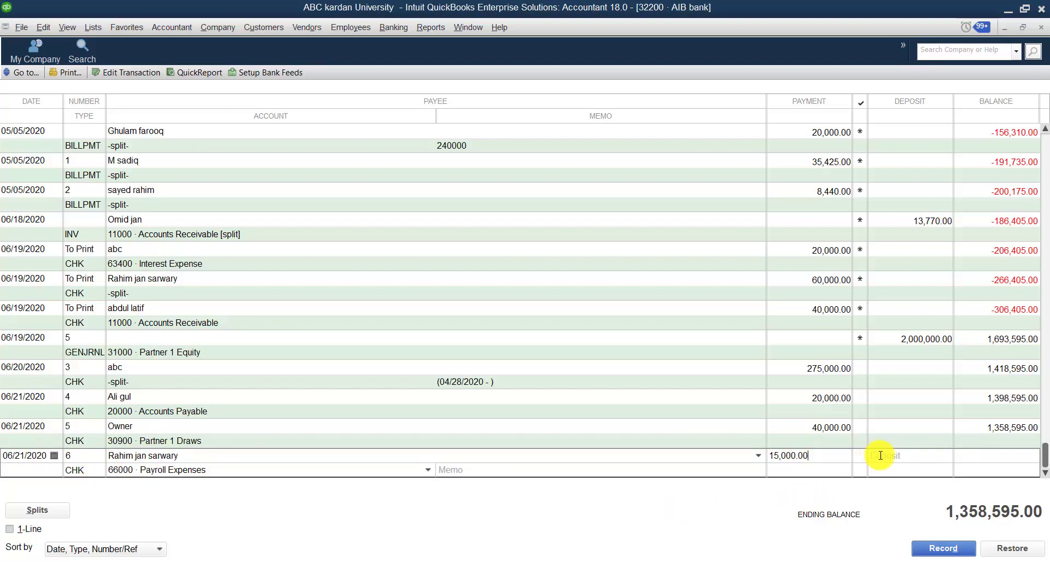
pyautogui.click(897, 455)
pyautogui.write('15000')
pyautogui.click(849, 461)
pyautogui.write('15000')
pyautogui.click(911, 455)
# Step: Record the payroll payment entry in the AIB bank register
pyautogui.click(73, 458)
pyautogui.click(222, 471)
pyautogui.click(941, 548)
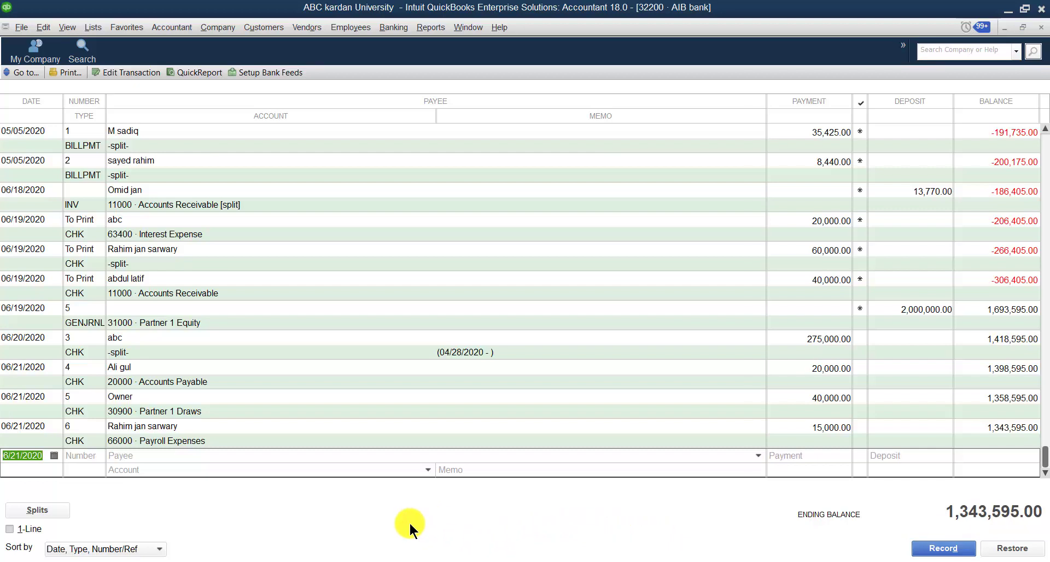
# Step: Start another register entry numbered 7, with the vendor listed just below municipality as payee
pyautogui.click(757, 456)
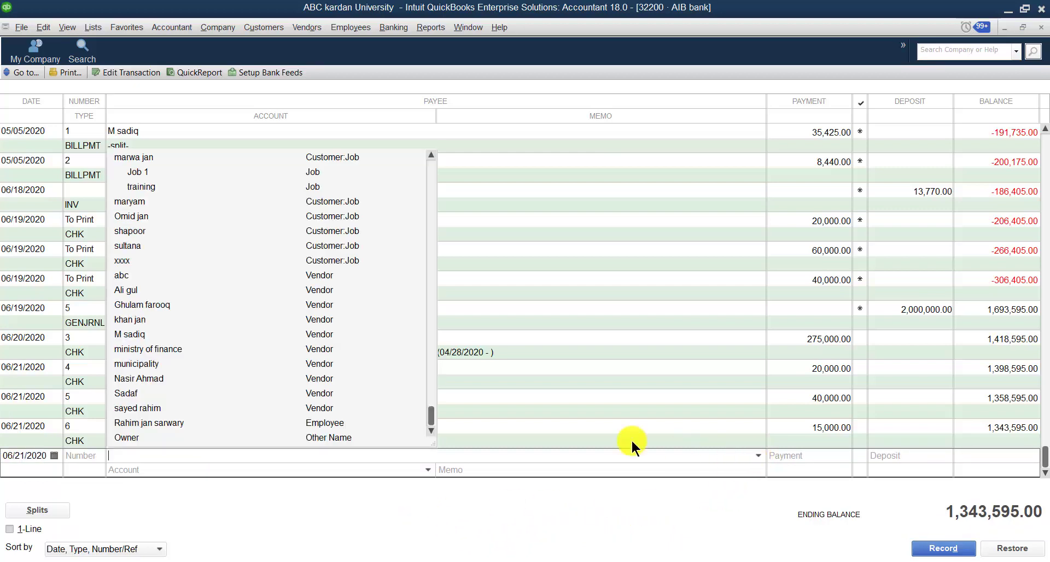
pyautogui.click(149, 379)
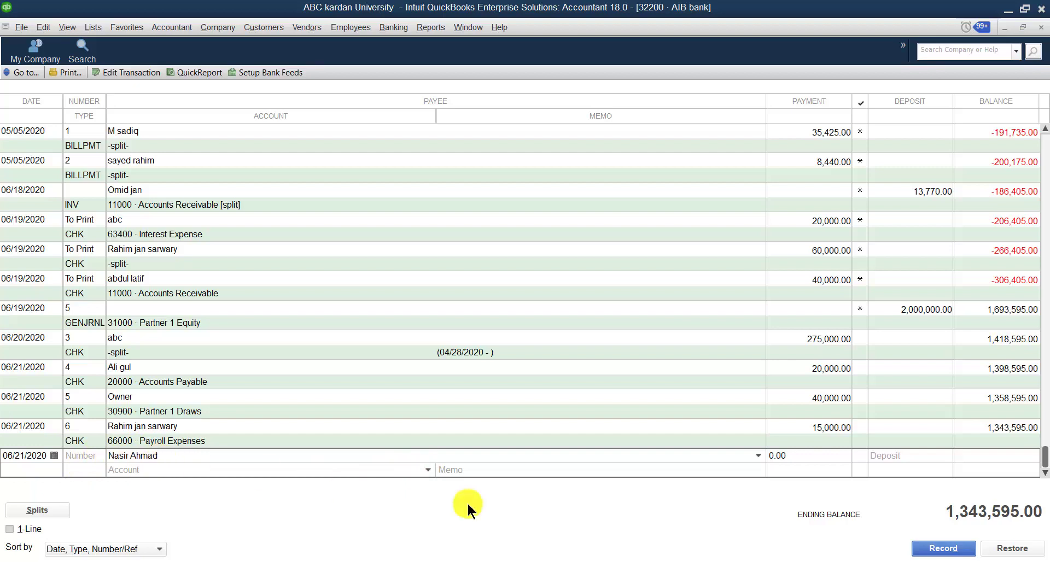
pyautogui.click(82, 457)
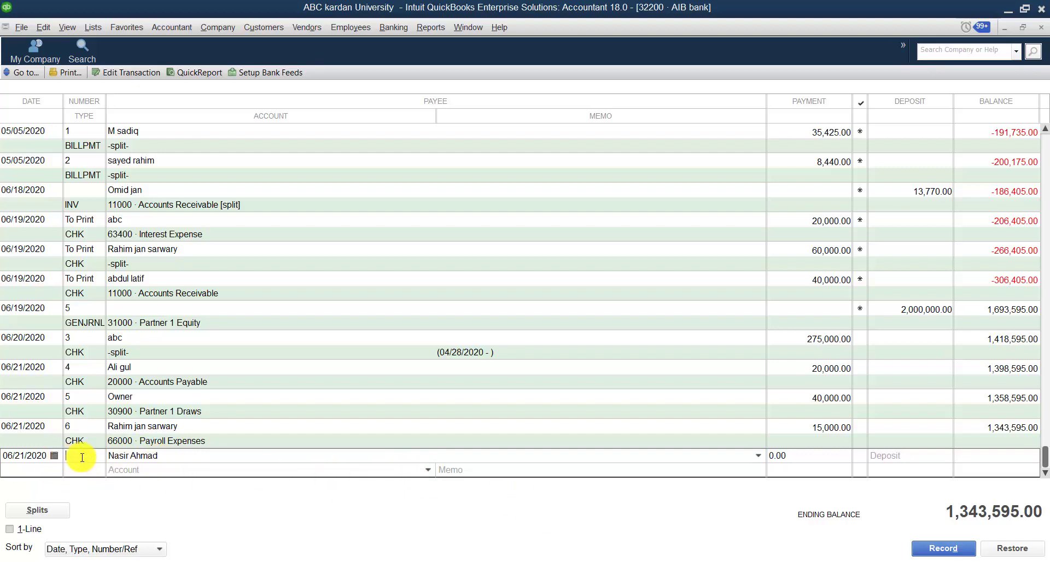
pyautogui.press('Tab')
pyautogui.click(134, 470)
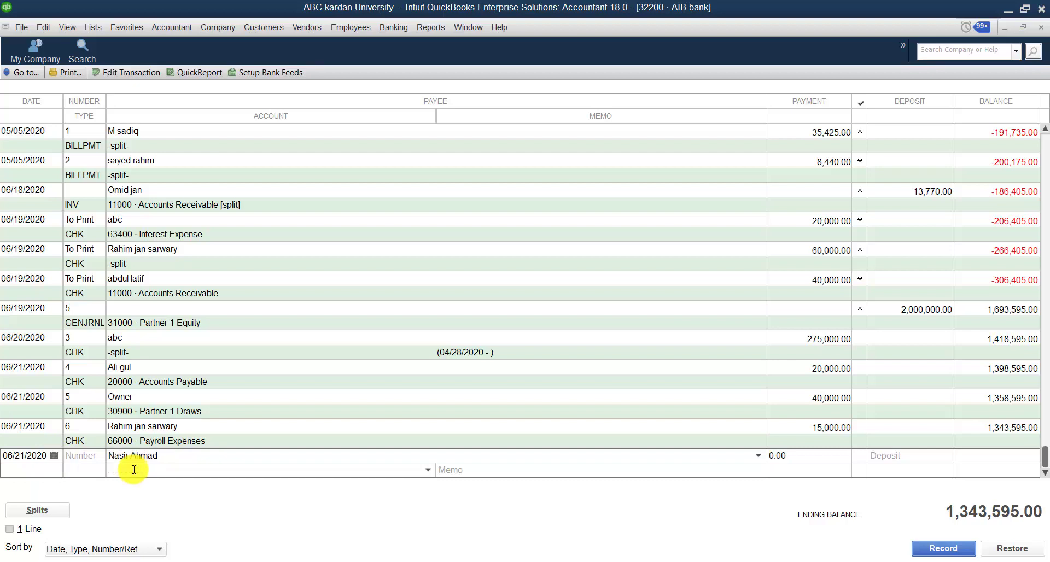
pyautogui.write('70000 · Finance Charge Income')
pyautogui.click(79, 457)
pyautogui.write('7')
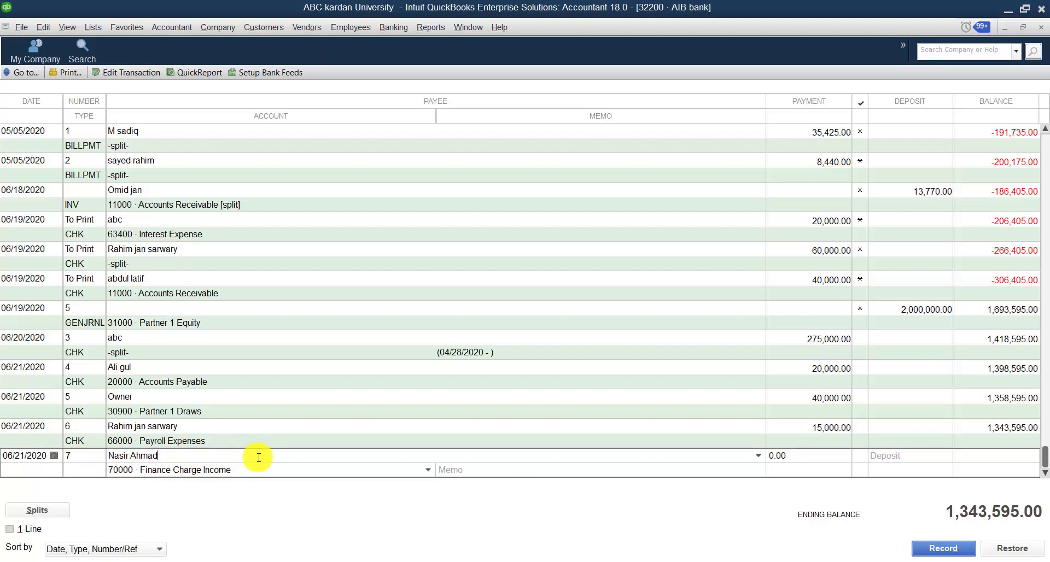
# Step: Assign entry 7 to the 68600 · Utilities account and record it with a payment of 3595
pyautogui.click(426, 469)
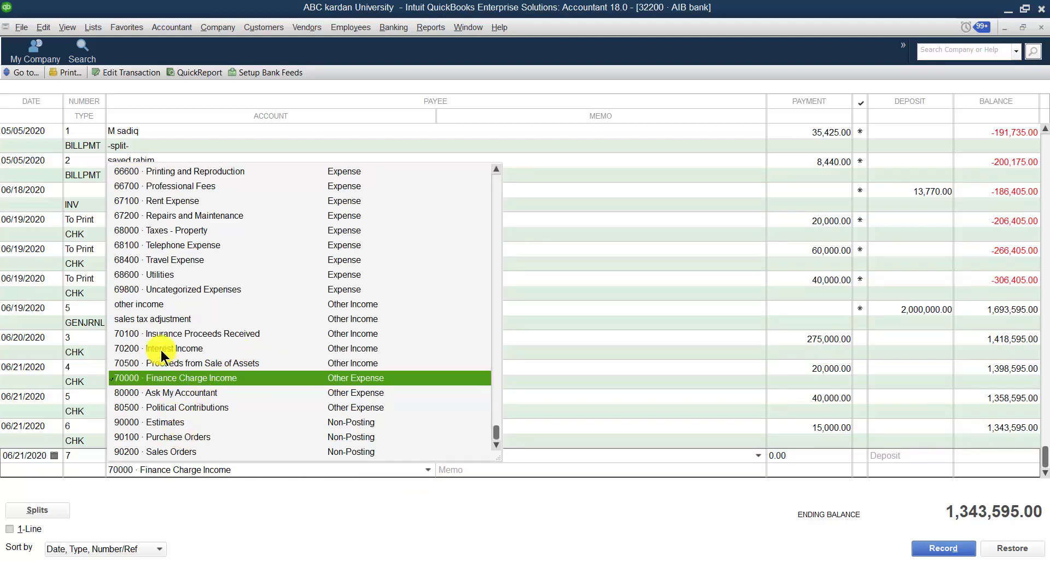
pyautogui.click(160, 275)
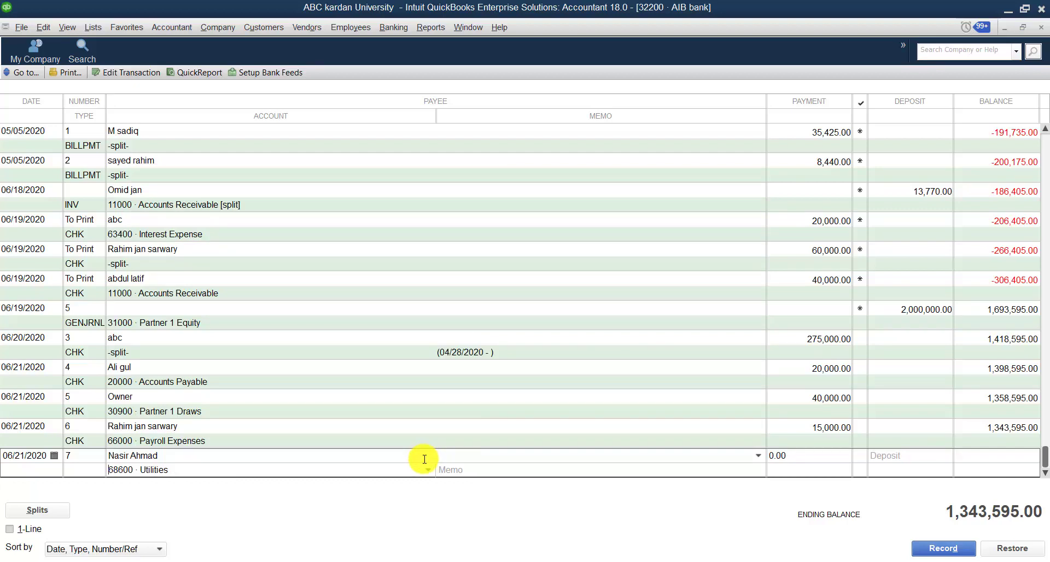
pyautogui.click(808, 458)
pyautogui.write('3')
pyautogui.write('595')
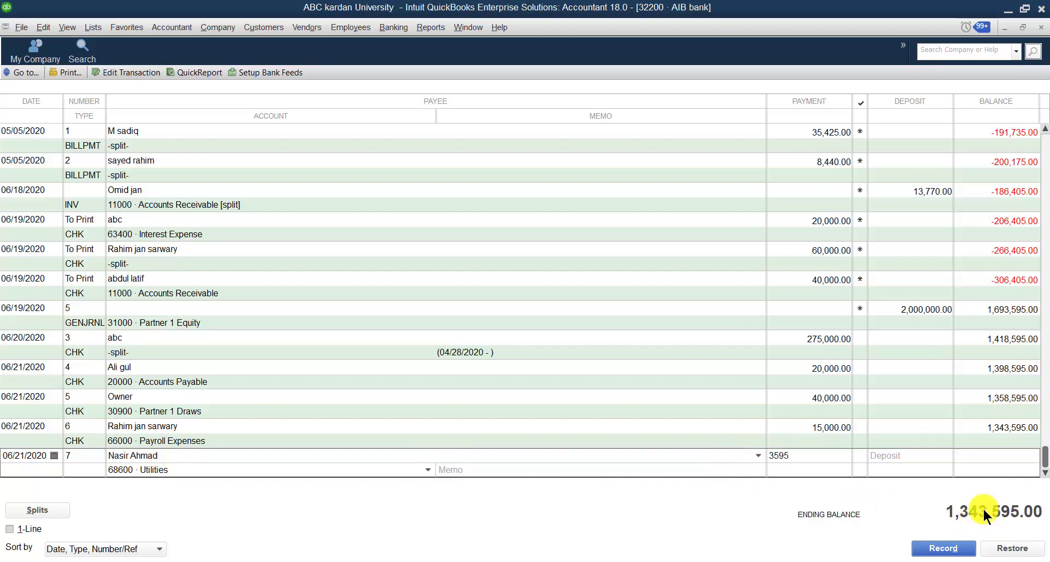
pyautogui.click(941, 546)
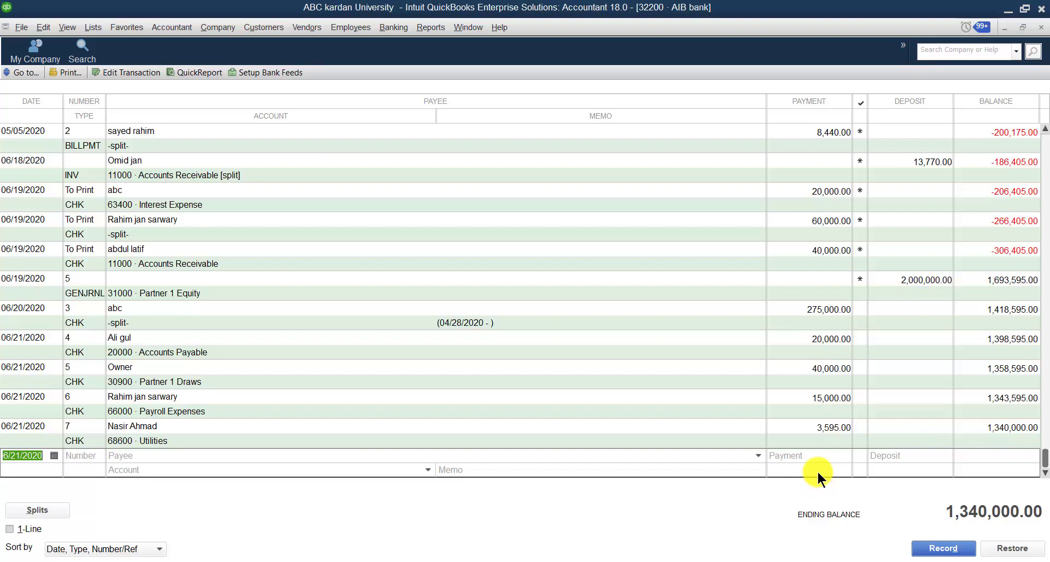
# Step: Start a register entry with the customer listed directly below the training job as payee and assign it to 11000 · Accounts Receivable
pyautogui.click(755, 459)
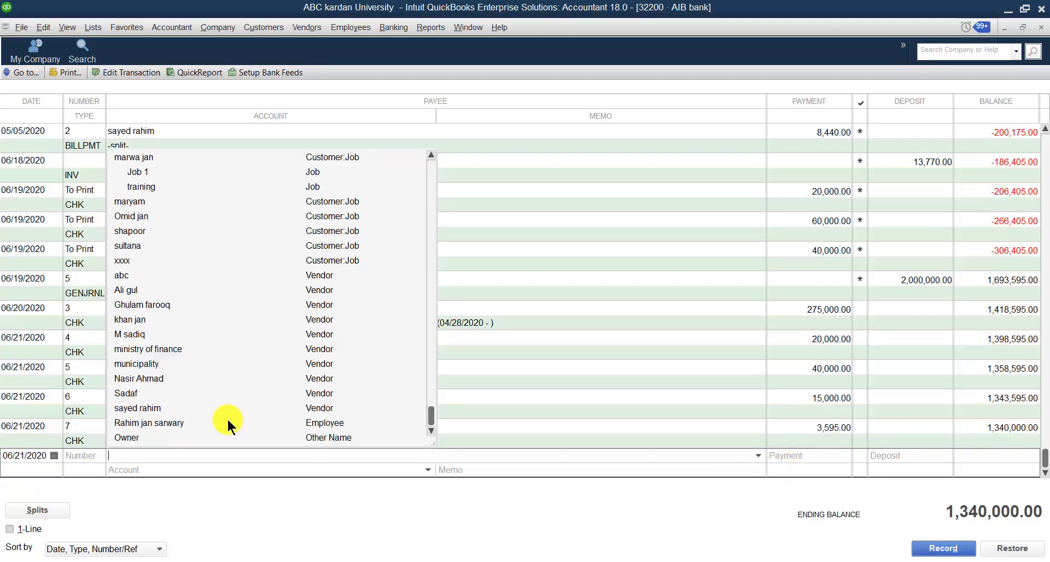
pyautogui.click(172, 219)
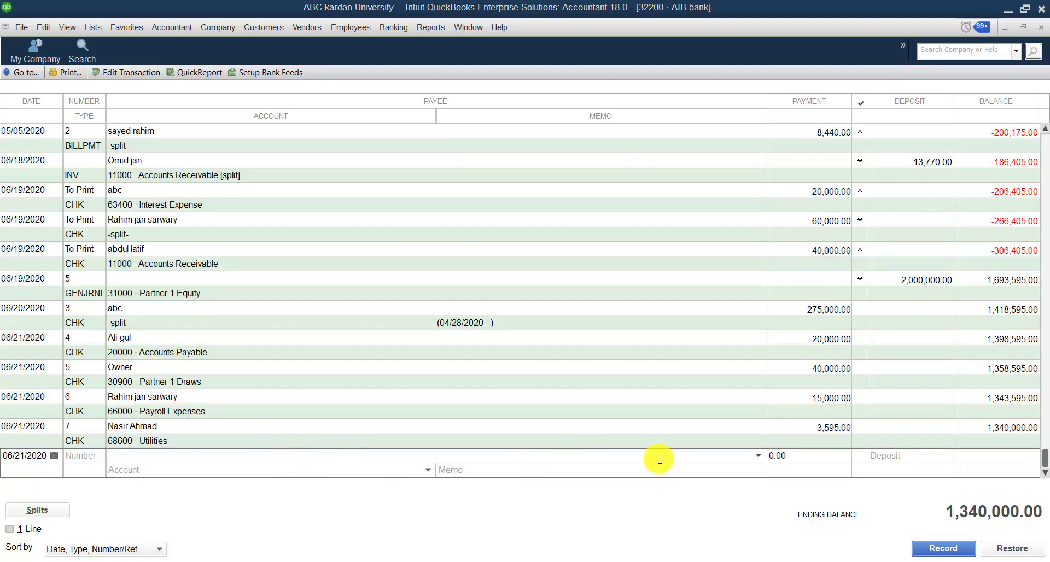
pyautogui.click(757, 455)
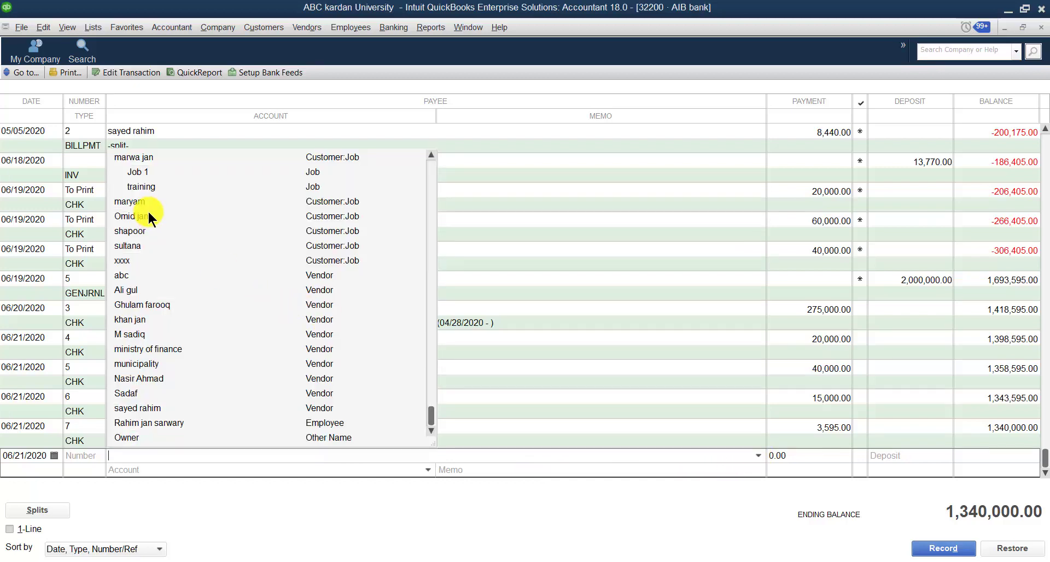
pyautogui.click(135, 201)
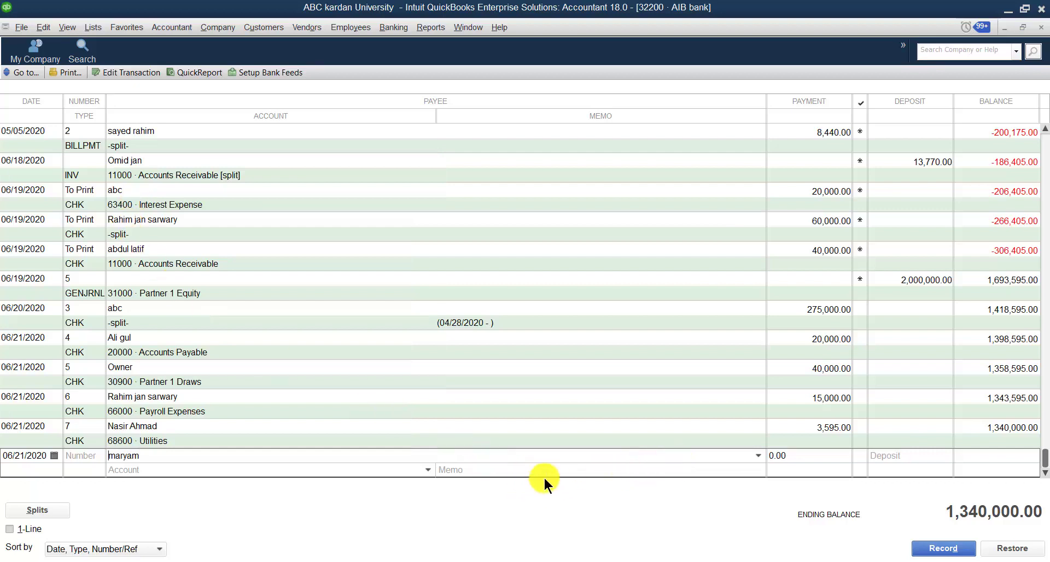
pyautogui.click(426, 469)
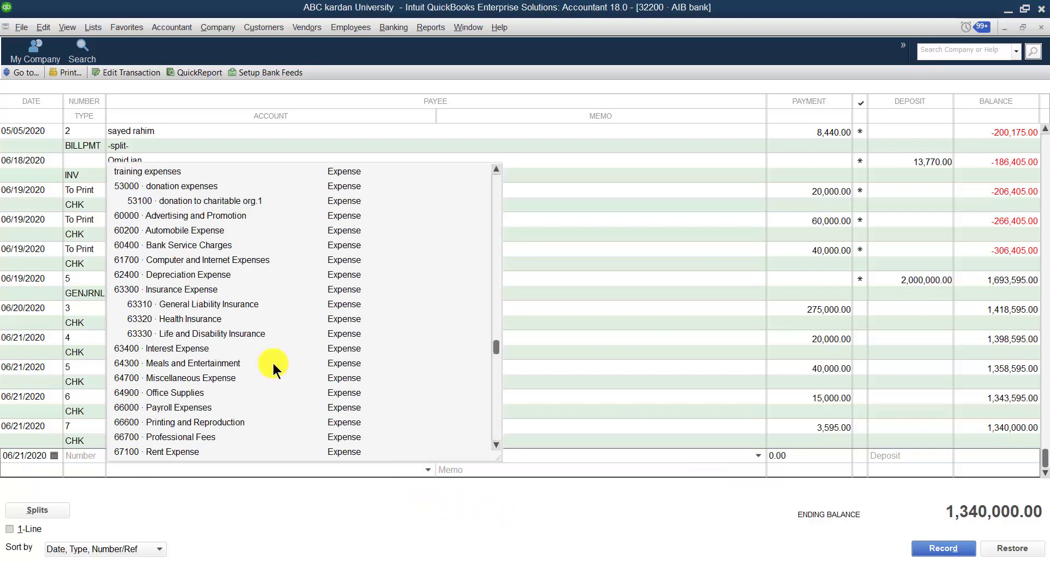
pyautogui.scroll(2, 273, 363)
pyautogui.scroll(8, 272, 365)
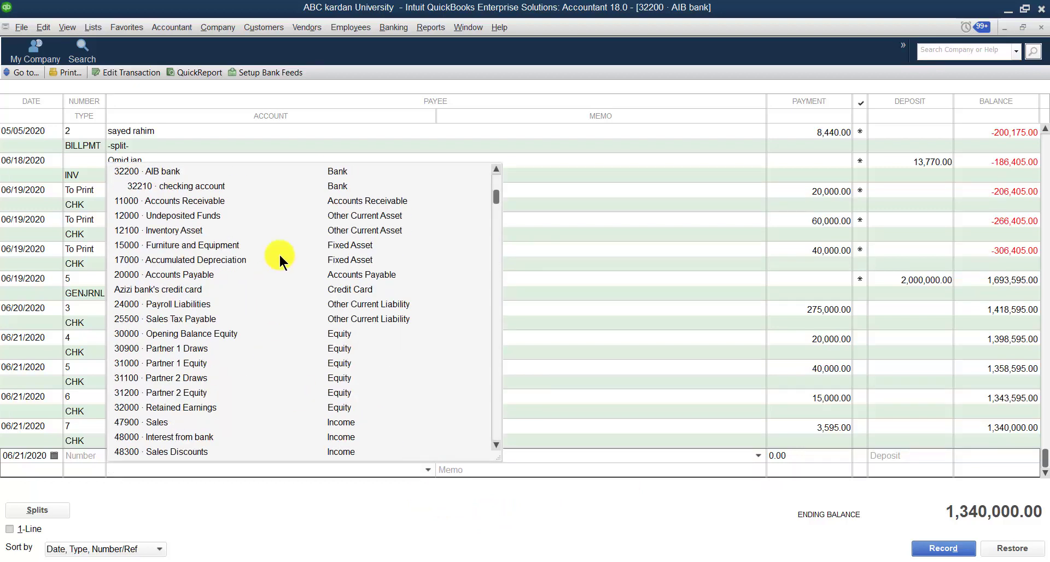
pyautogui.click(333, 201)
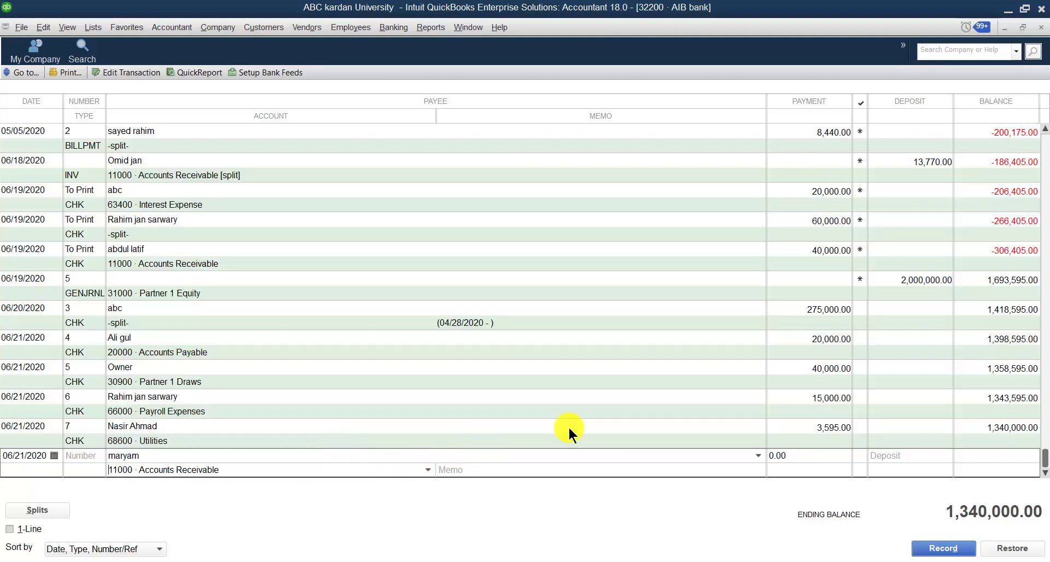
# Step: Enter 60000 as the Accounts Receivable entry's deposit and record it
pyautogui.click(902, 459)
pyautogui.write('60000')
pyautogui.click(847, 458)
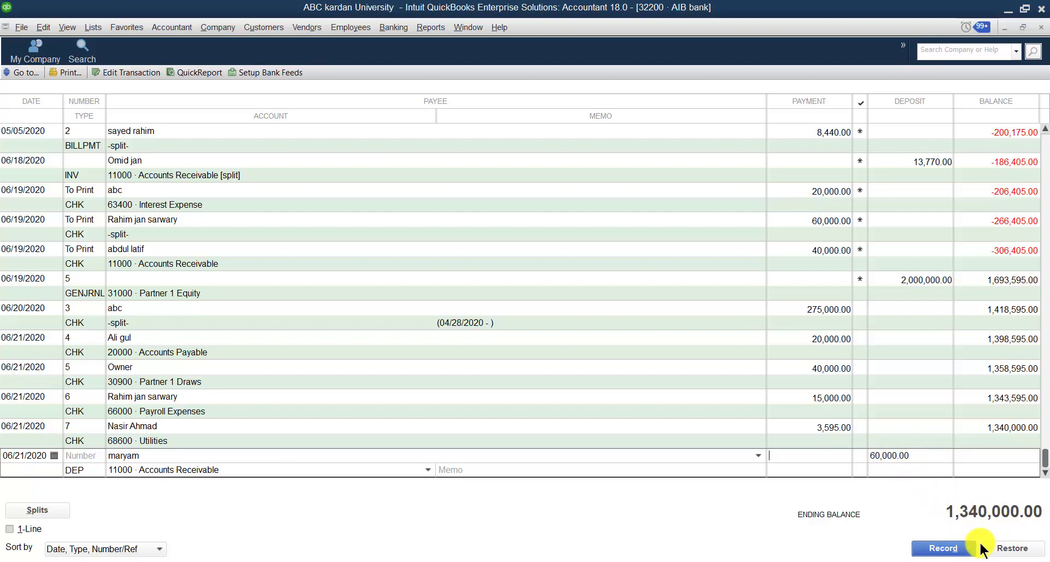
pyautogui.click(946, 548)
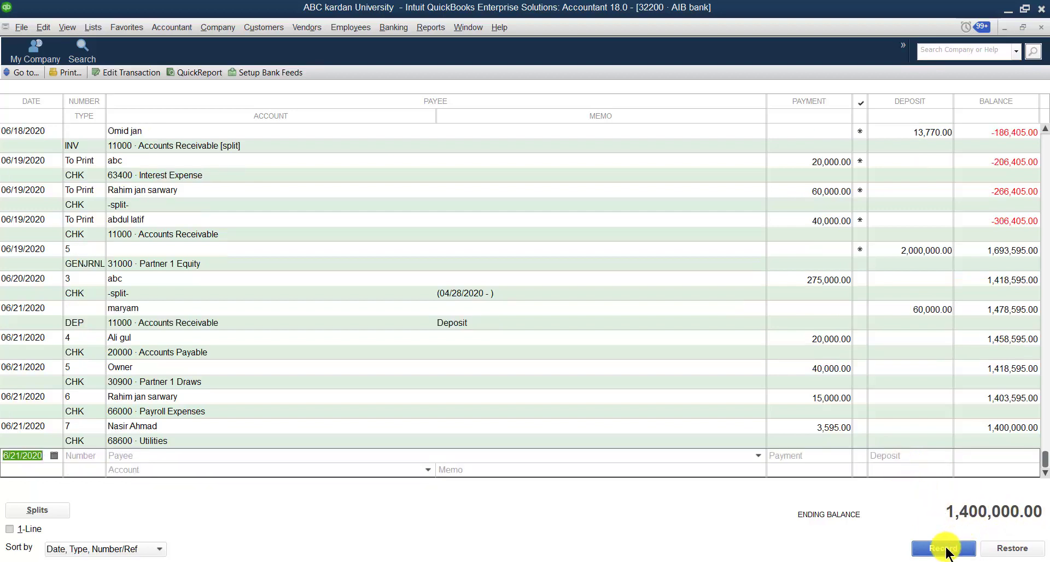
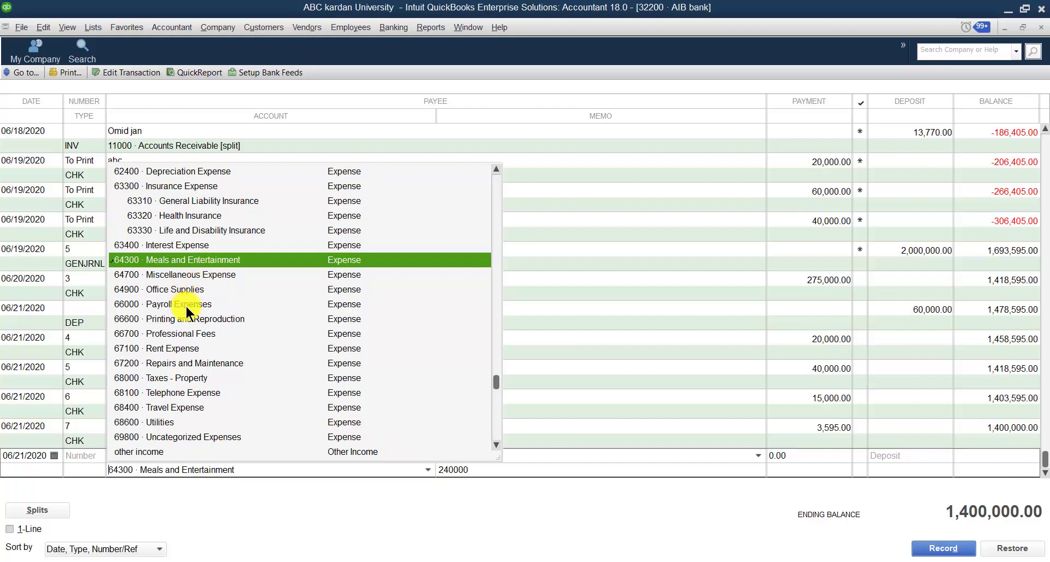
# Step: Split the new vendor entry with 2000 on 64300 · Meals and Entertainment, widening the splits' account column slightly
pyautogui.click(215, 259)
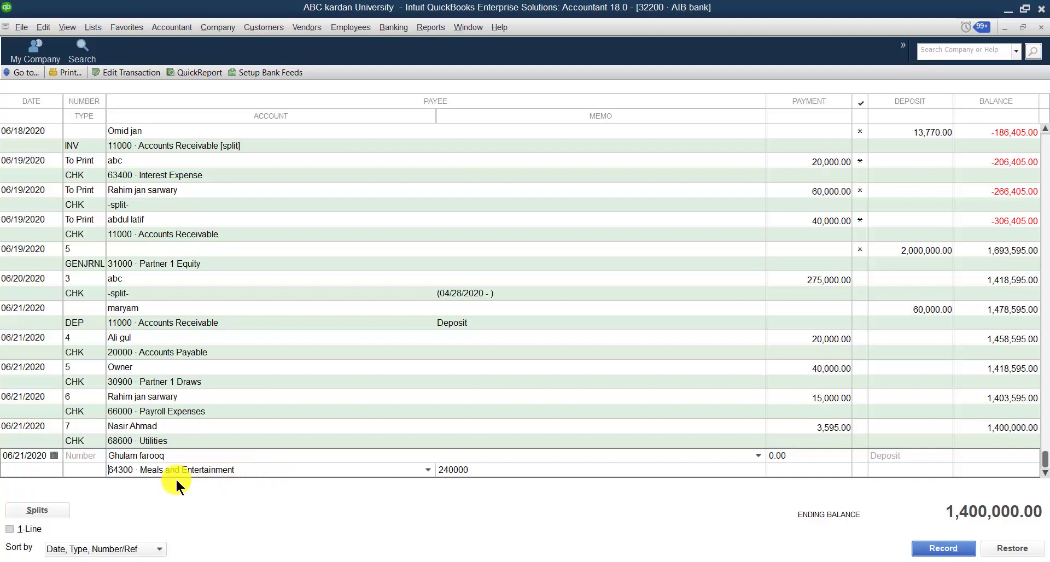
pyautogui.click(39, 509)
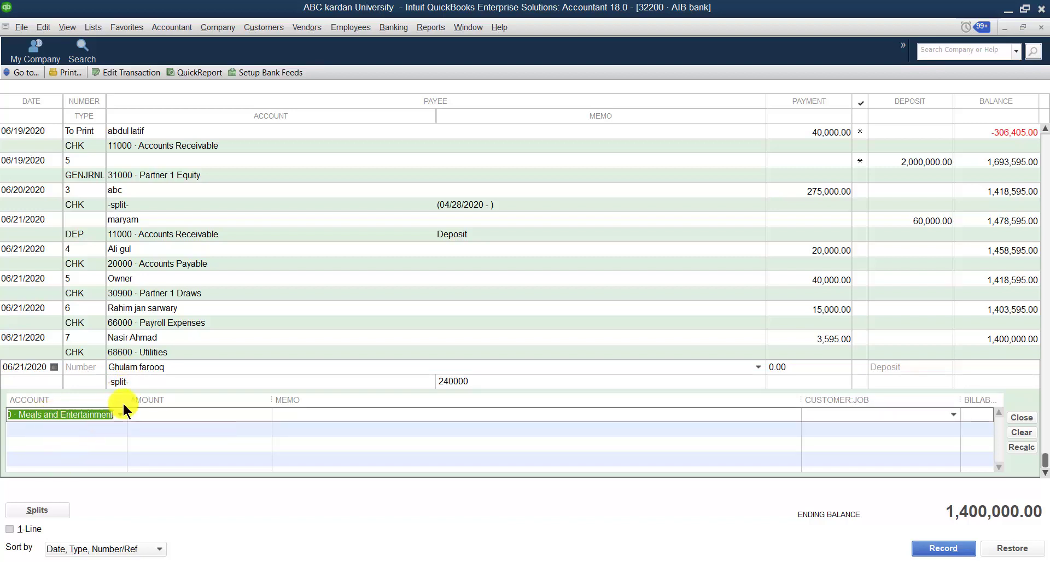
pyautogui.moveTo(127, 397); pyautogui.dragTo(138, 397)
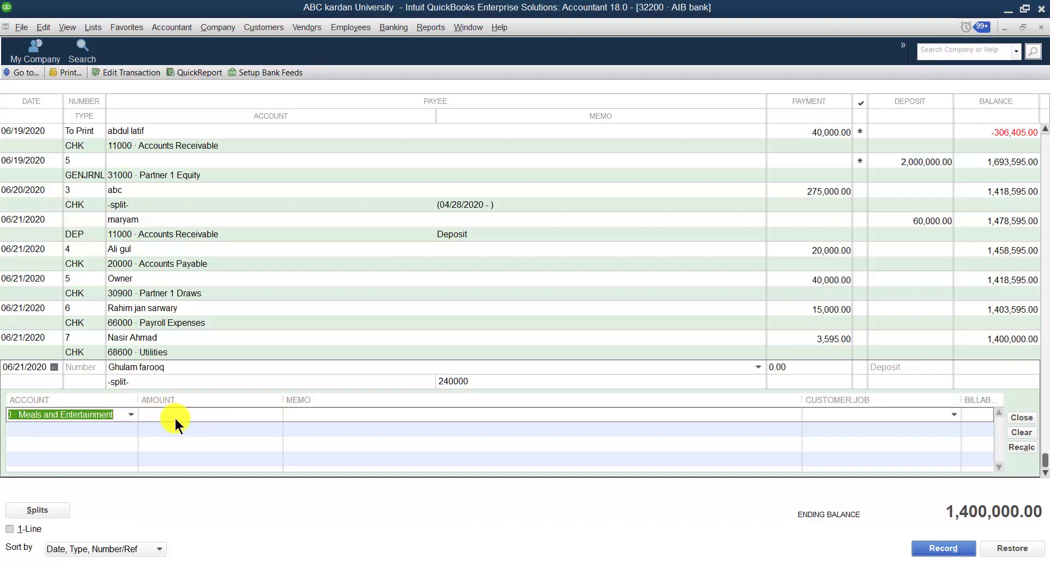
pyautogui.click(175, 414)
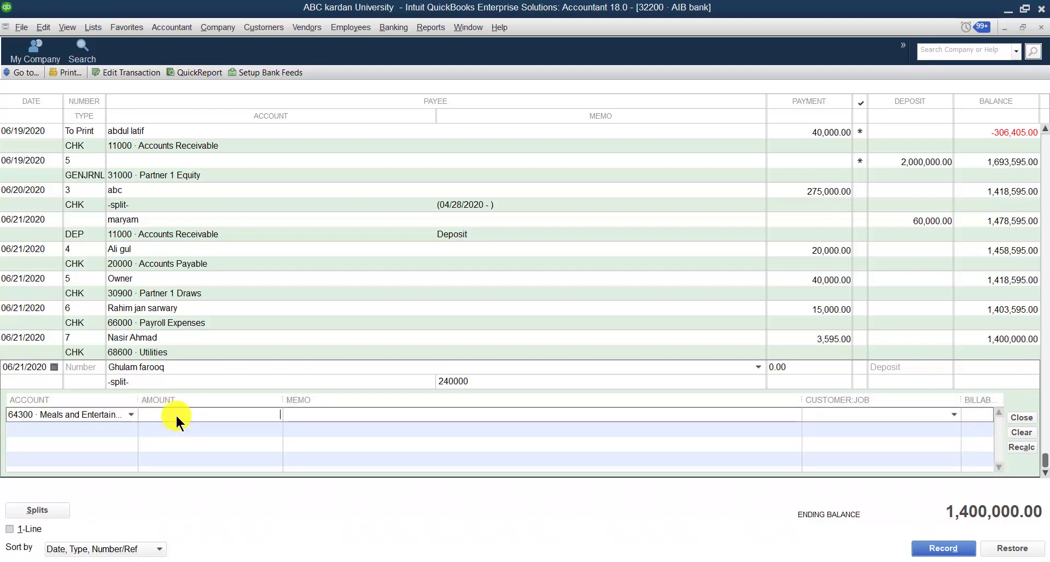
pyautogui.write('2000')
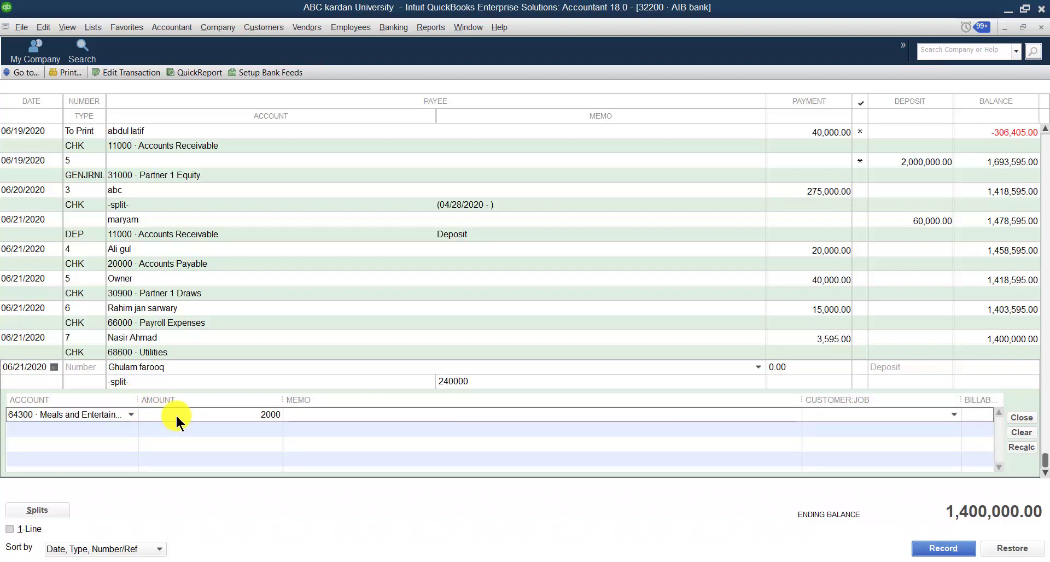
# Step: Add a second split line of 3000 for 67100 · Rent Expense
pyautogui.click(128, 426)
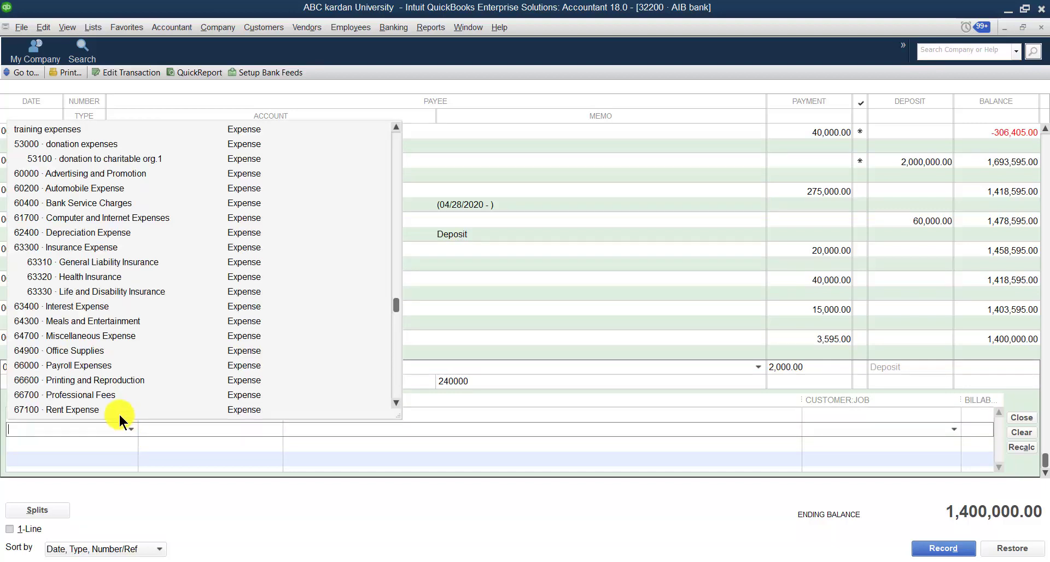
pyautogui.click(80, 407)
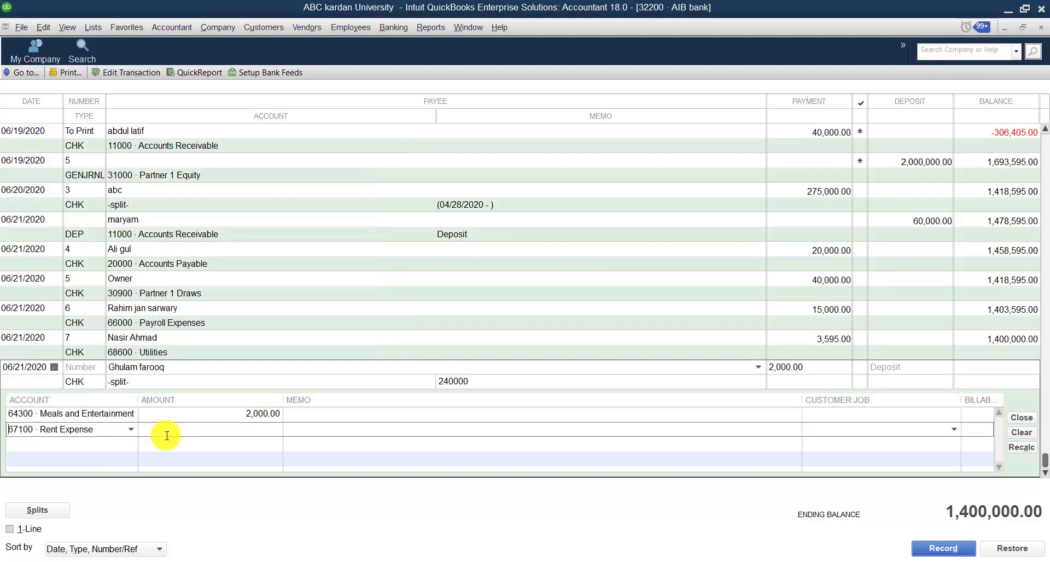
pyautogui.click(215, 425)
pyautogui.write('3000')
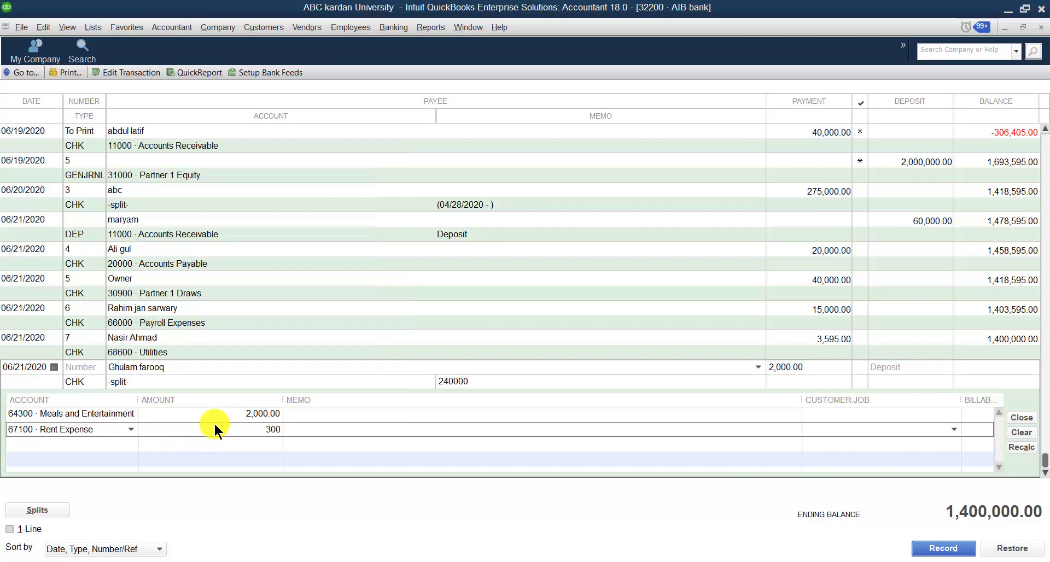
# Step: Add a third split line of 5000 for 60000 · Advertising and Promotion
pyautogui.click(127, 442)
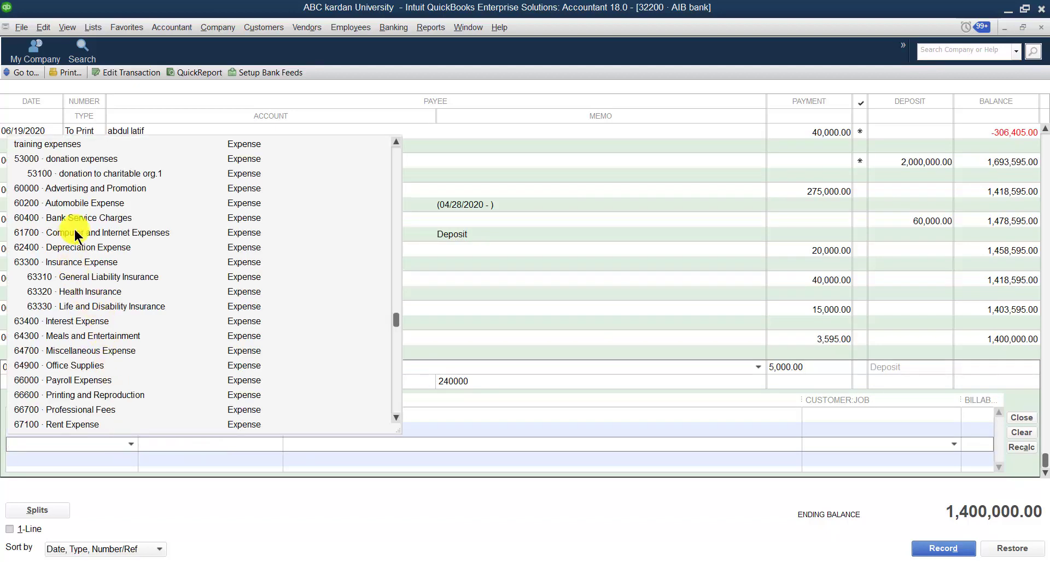
pyautogui.click(75, 188)
pyautogui.click(216, 441)
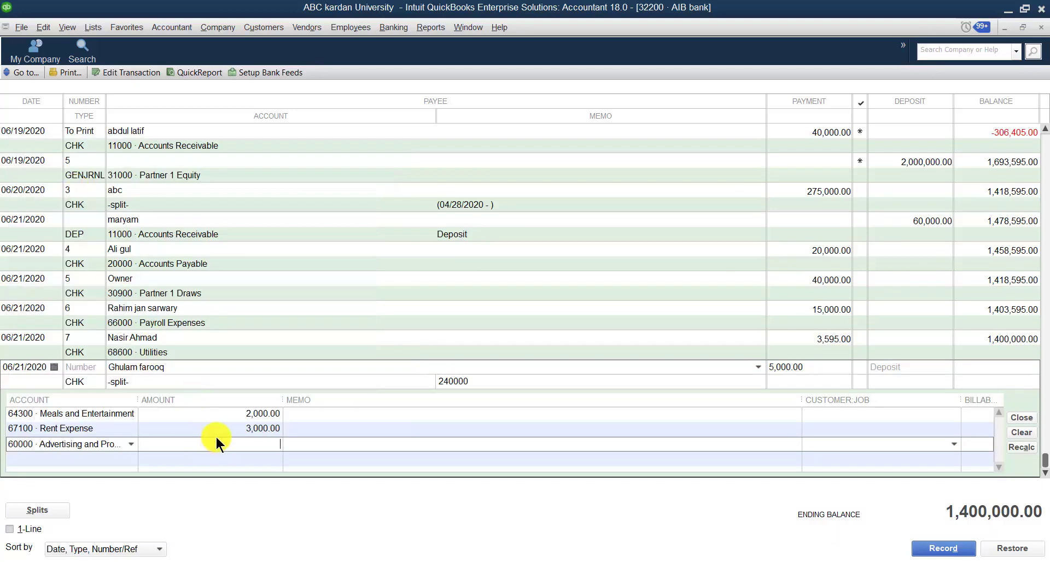
pyautogui.write('5000')
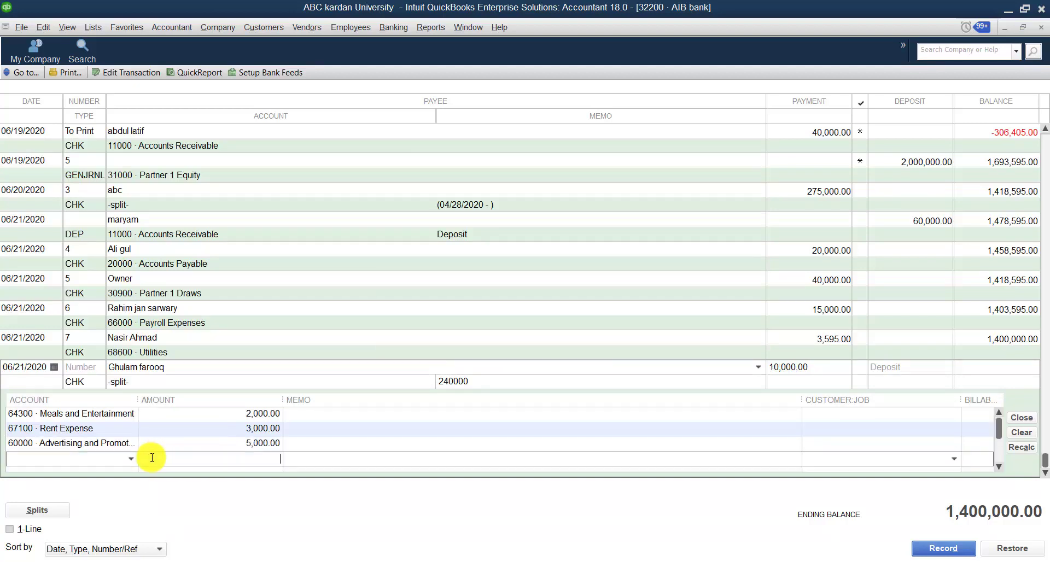
pyautogui.press('Down')
# Step: Look through the customers and jobs available for the Meals and Entertainment split line without choosing one
pyautogui.click(881, 413)
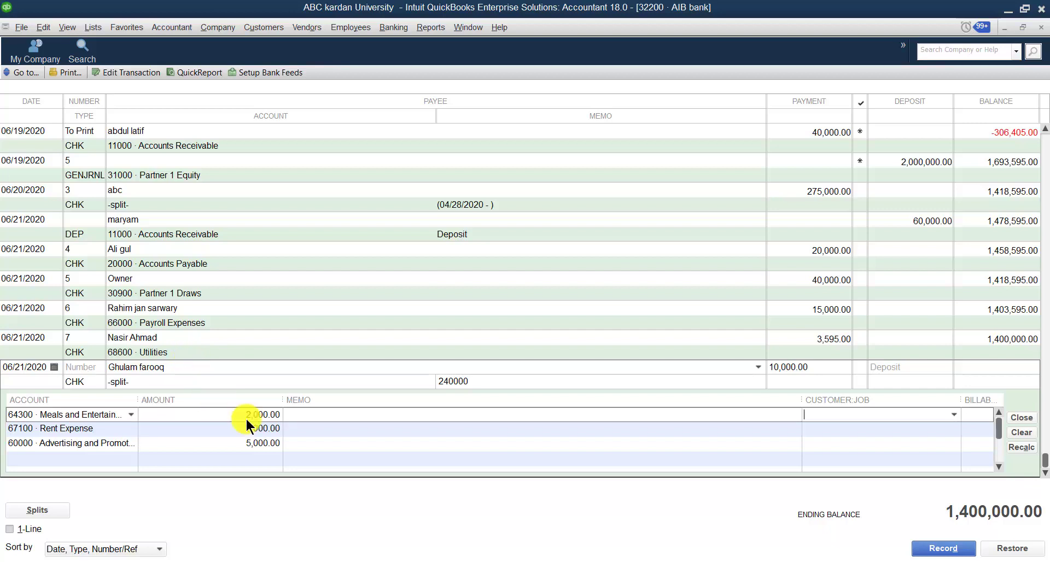
pyautogui.click(954, 414)
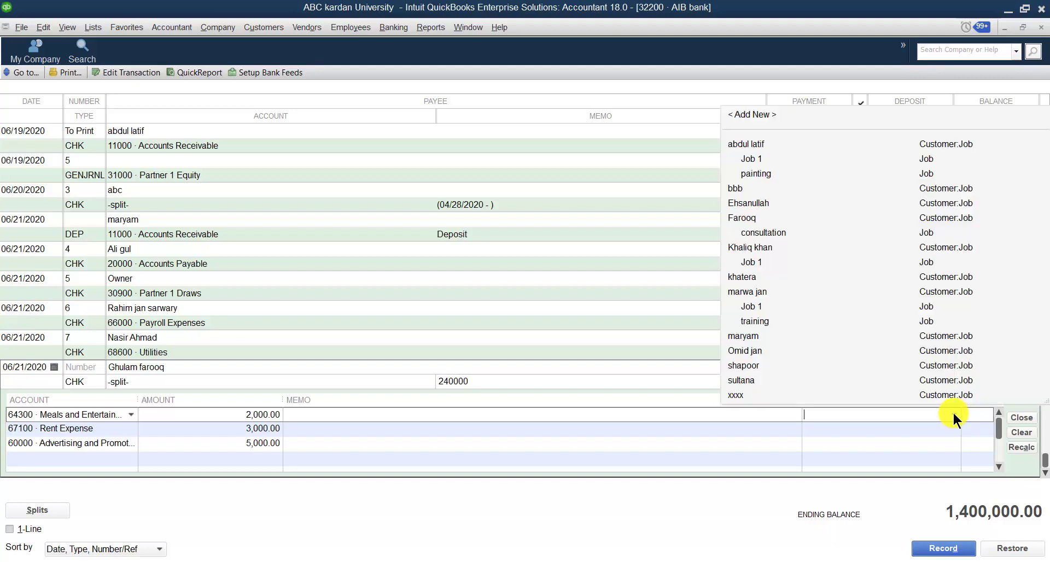
pyautogui.click(953, 414)
# Step: Open a blank vendor bill to compare its Items and Expenses layouts with the splits, and close it
pyautogui.click(305, 26)
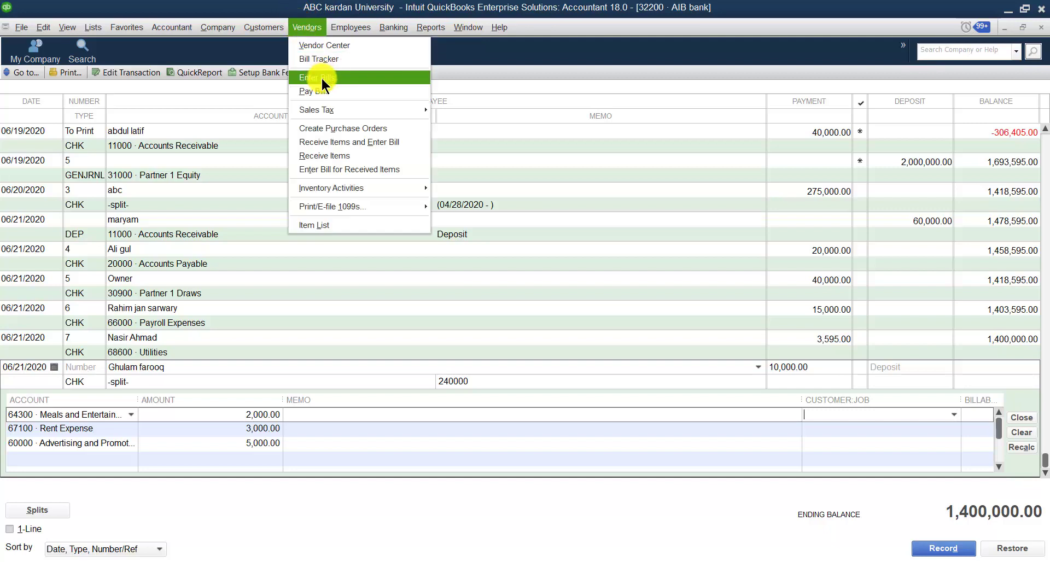
pyautogui.click(321, 80)
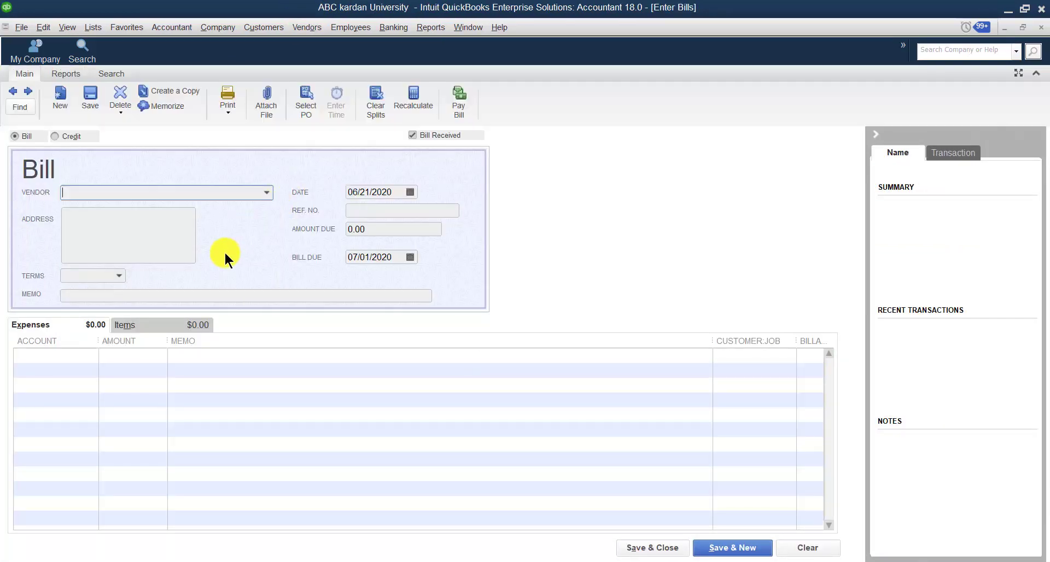
pyautogui.click(142, 326)
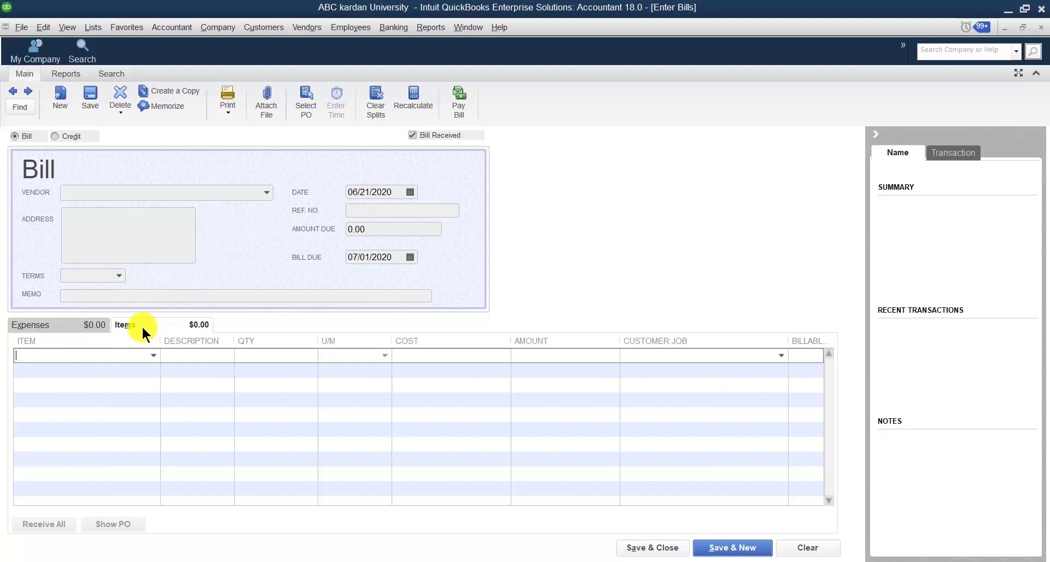
pyautogui.click(95, 324)
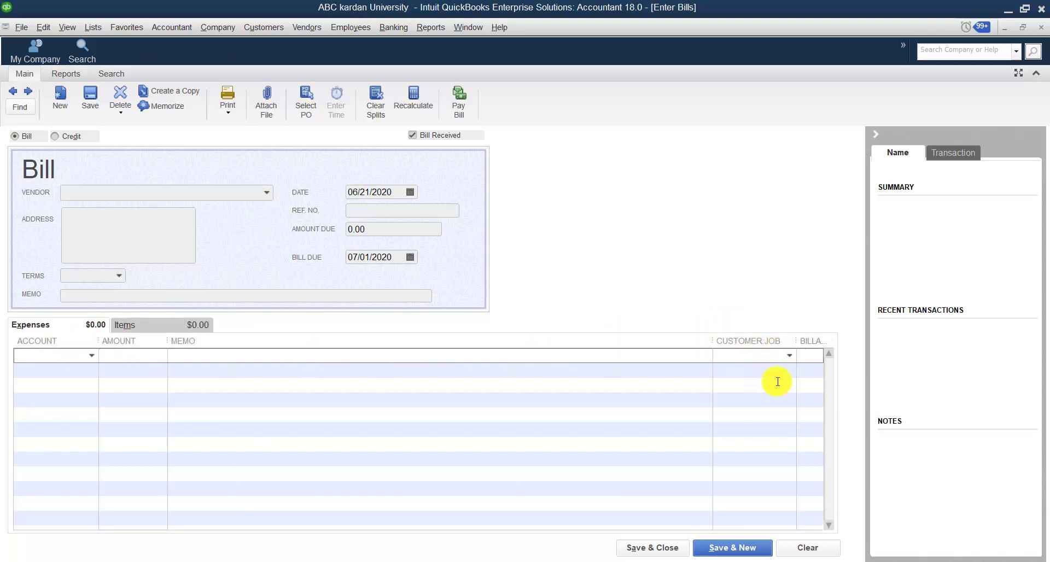
pyautogui.click(1040, 27)
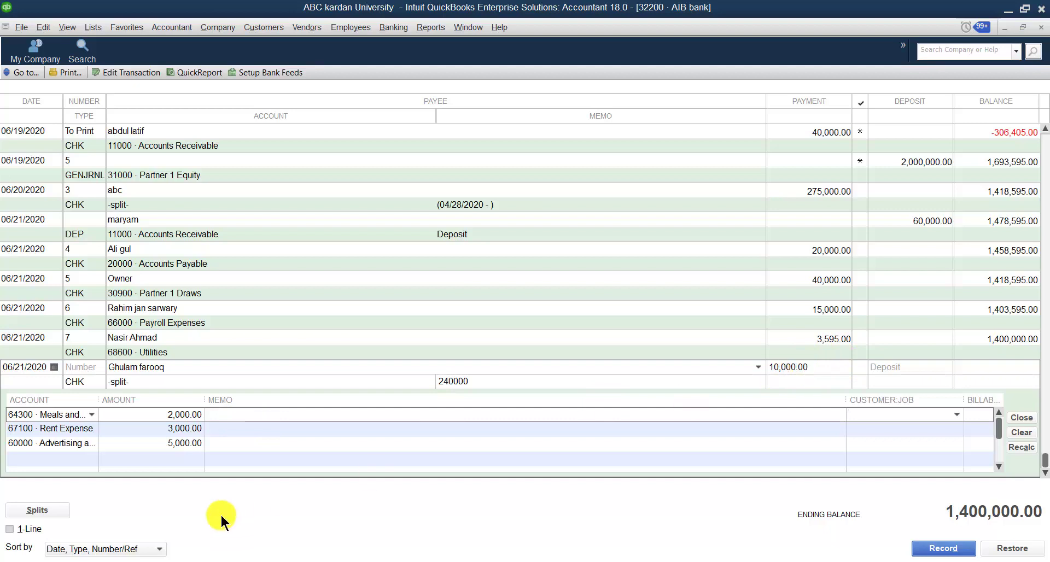
# Step: Set the Advertising and Promotion split to 7000 and record the entry with its recalculated payment
pyautogui.click(152, 444)
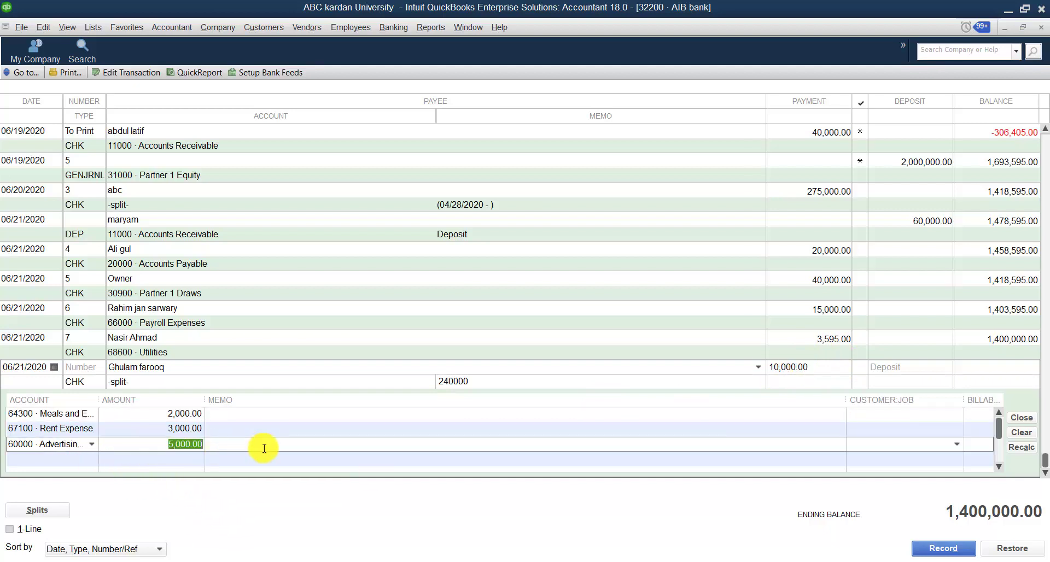
pyautogui.write('7000')
pyautogui.click(298, 430)
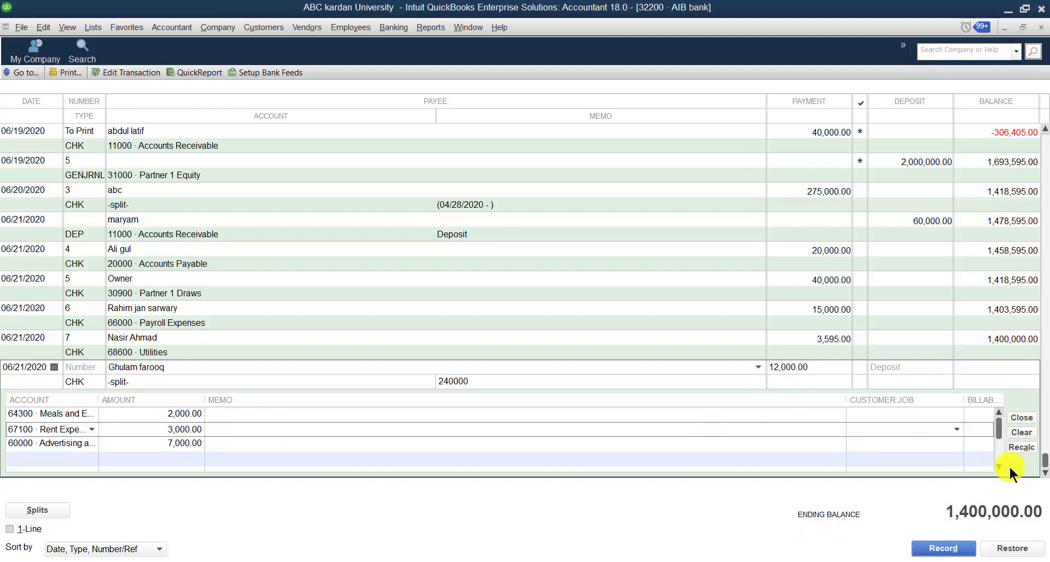
pyautogui.click(1017, 445)
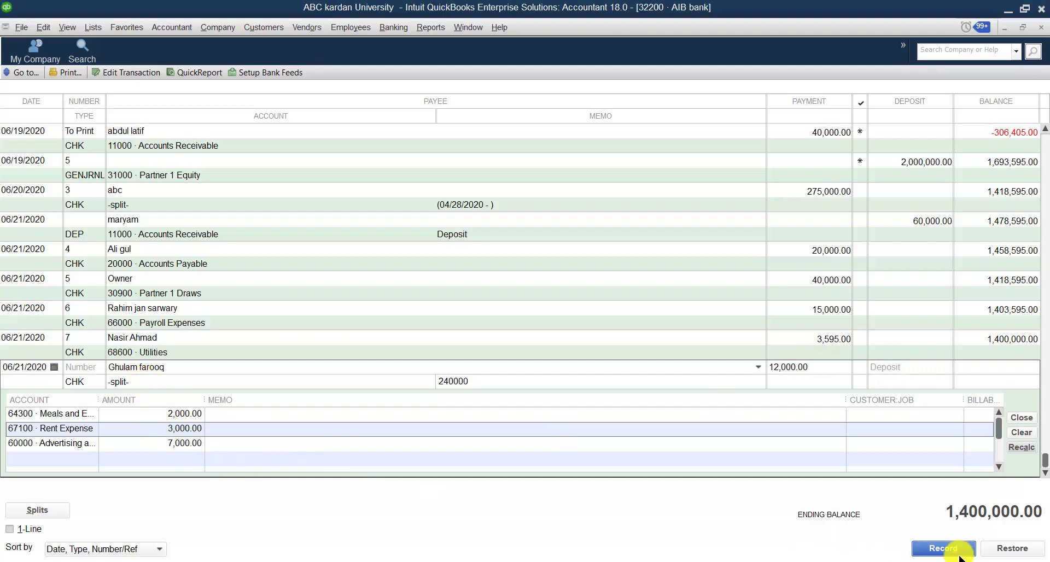
pyautogui.click(944, 548)
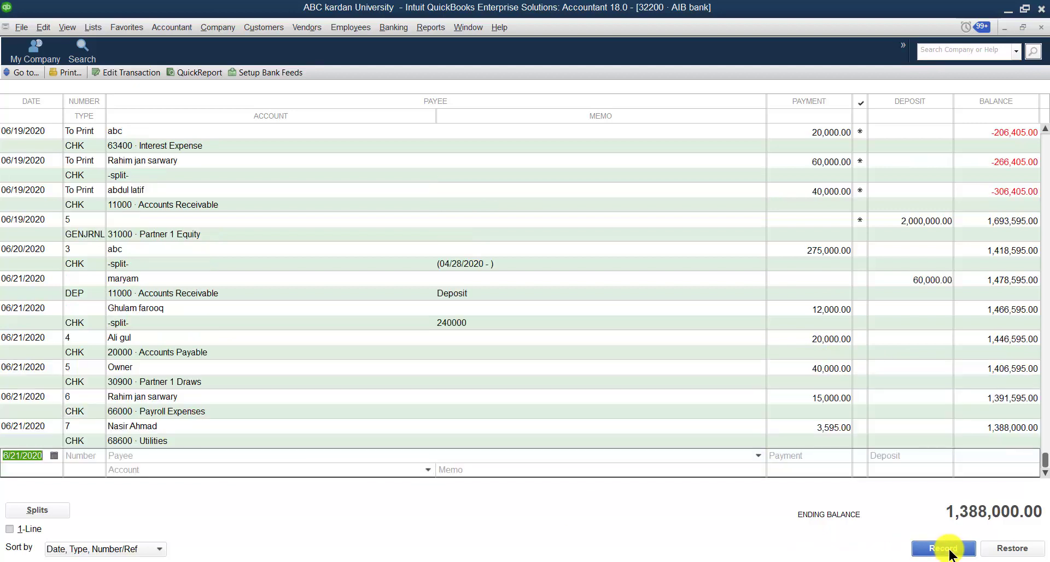
# Step: Start a split register entry with a customer as payee and add a 20000 line for 47900 · Sales
pyautogui.click(757, 457)
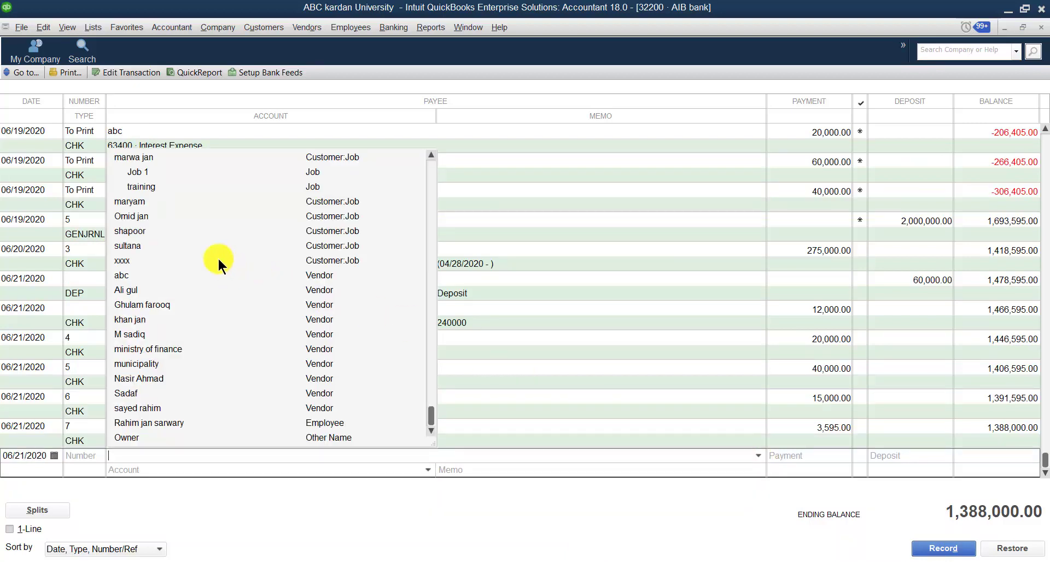
pyautogui.click(139, 228)
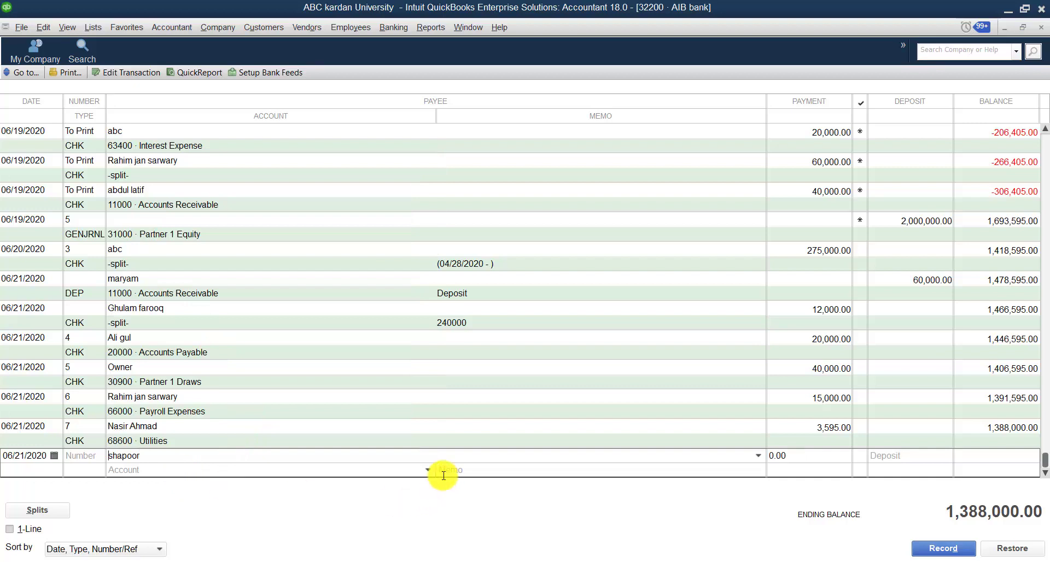
pyautogui.click(43, 508)
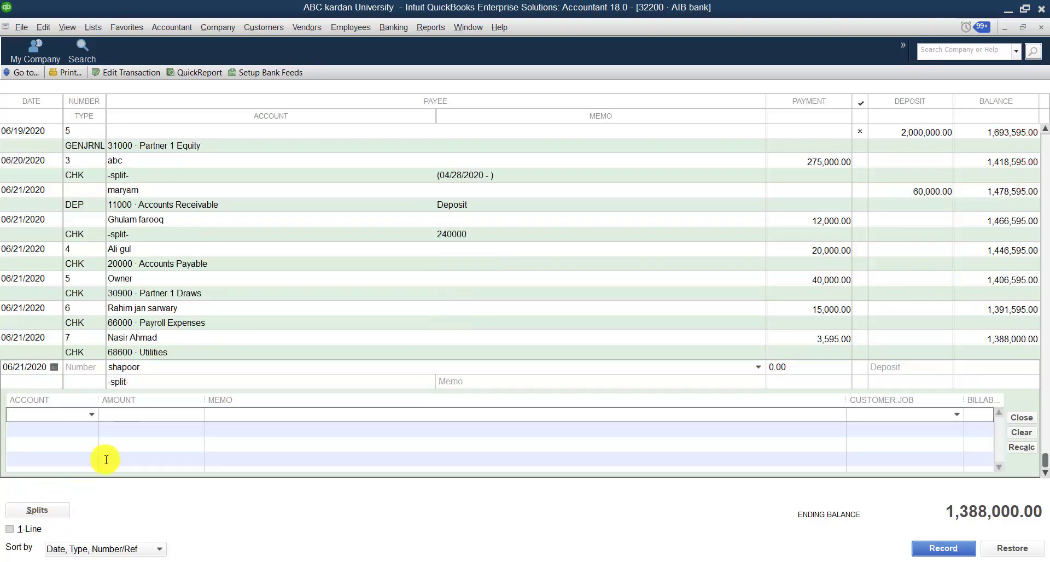
pyautogui.click(88, 414)
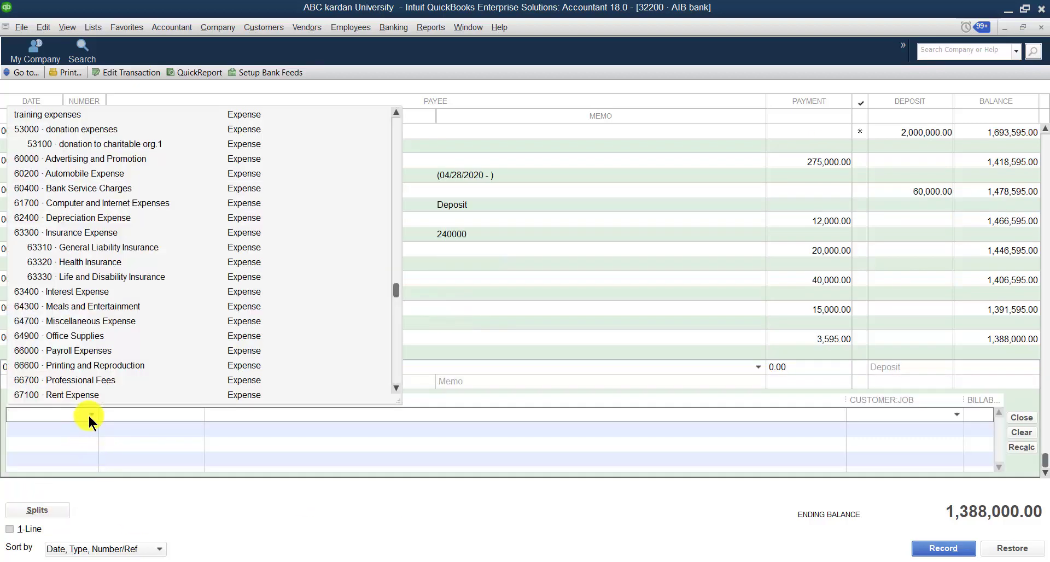
pyautogui.scroll(6, 90, 281)
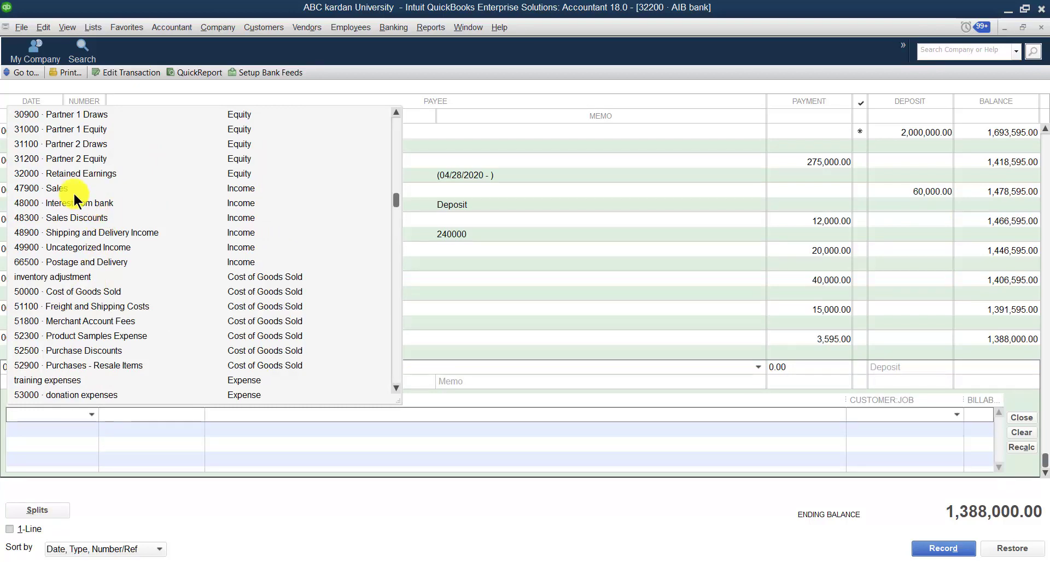
pyautogui.click(68, 188)
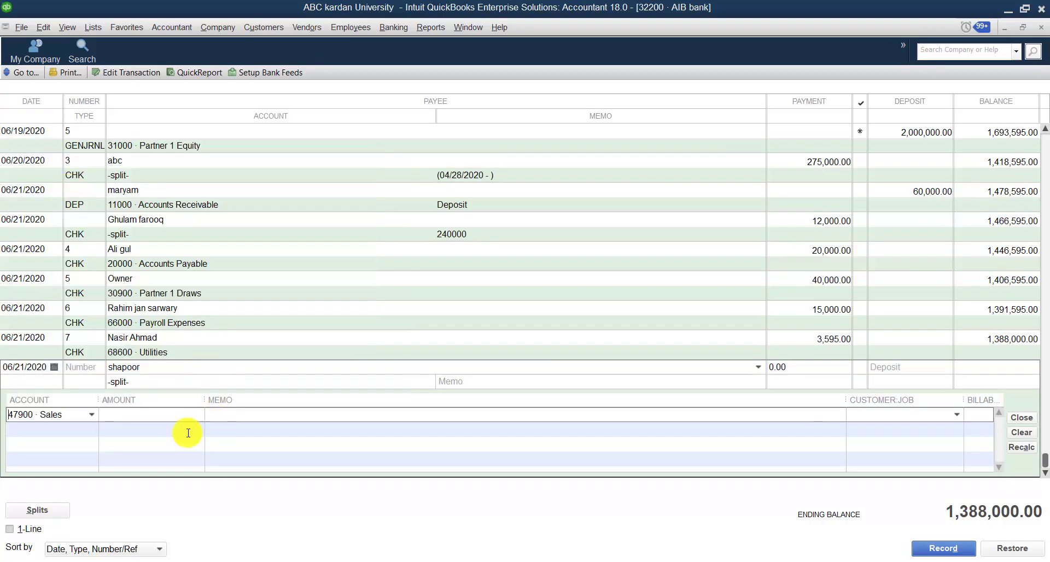
pyautogui.click(137, 414)
pyautogui.write('20000')
# Step: Add a second split line of 5000 for 11000 · Accounts Receivable
pyautogui.click(88, 430)
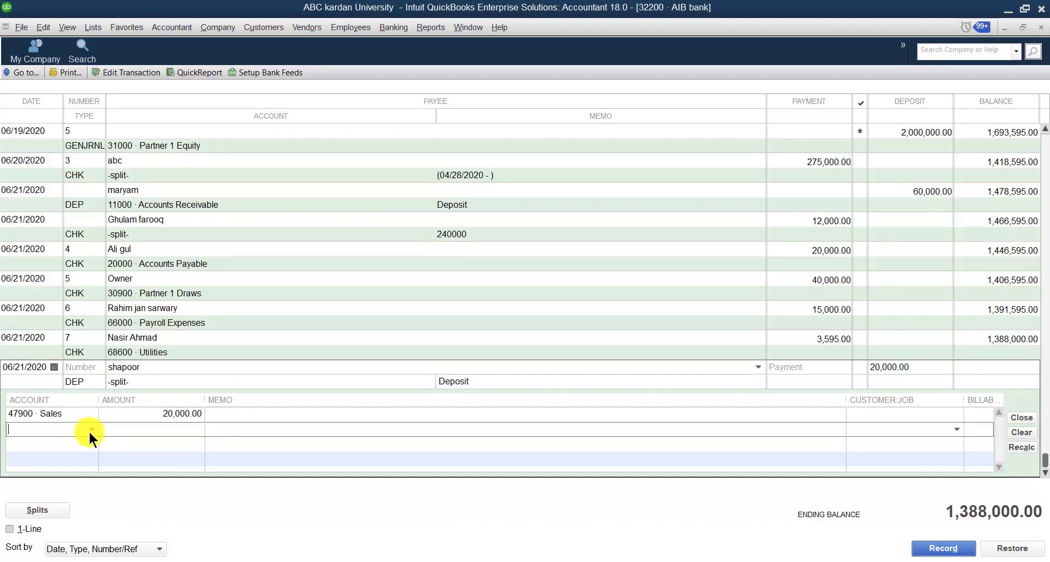
pyautogui.click(91, 428)
pyautogui.scroll(15, 165, 345)
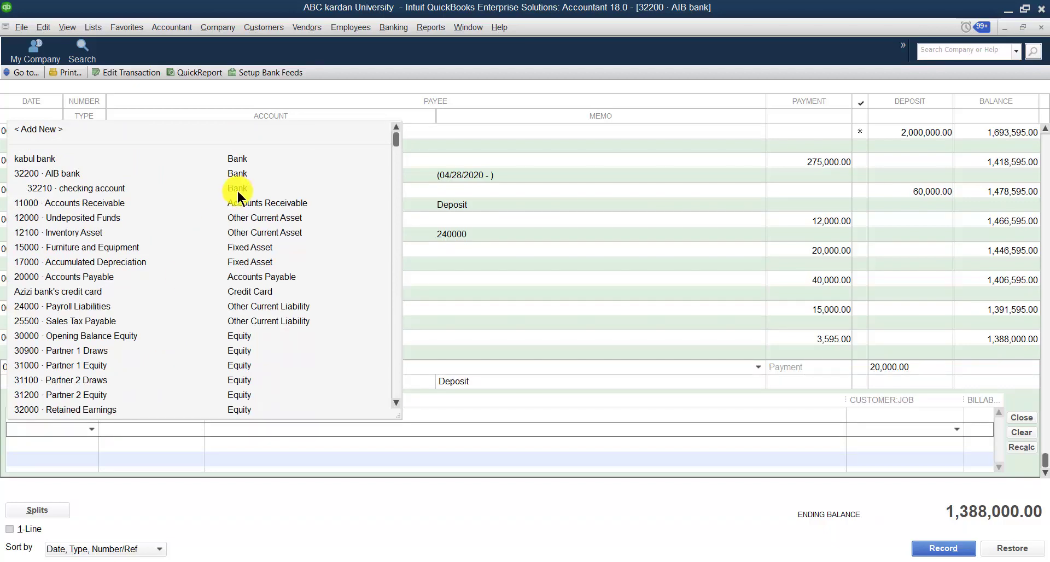
pyautogui.click(241, 202)
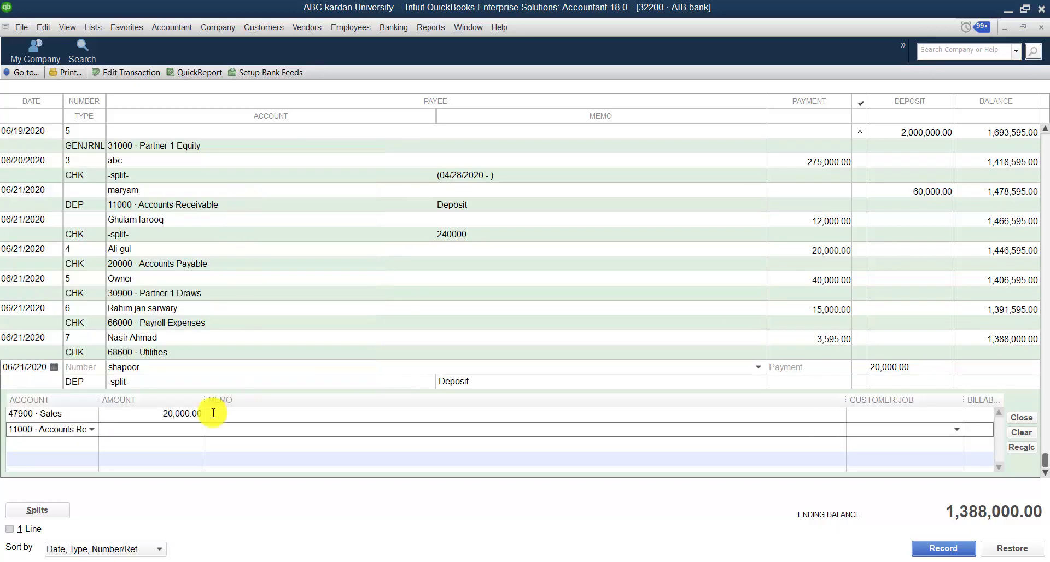
pyautogui.click(161, 428)
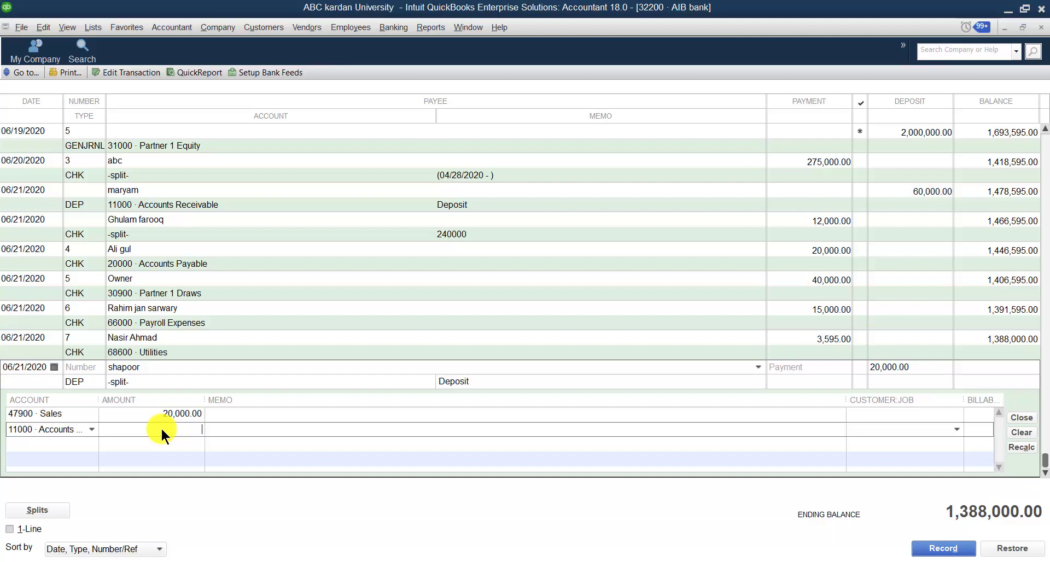
pyautogui.write('5000')
# Step: Add a third split line of 8000 for 48900 · Shipping and Delivery Income
pyautogui.click(93, 442)
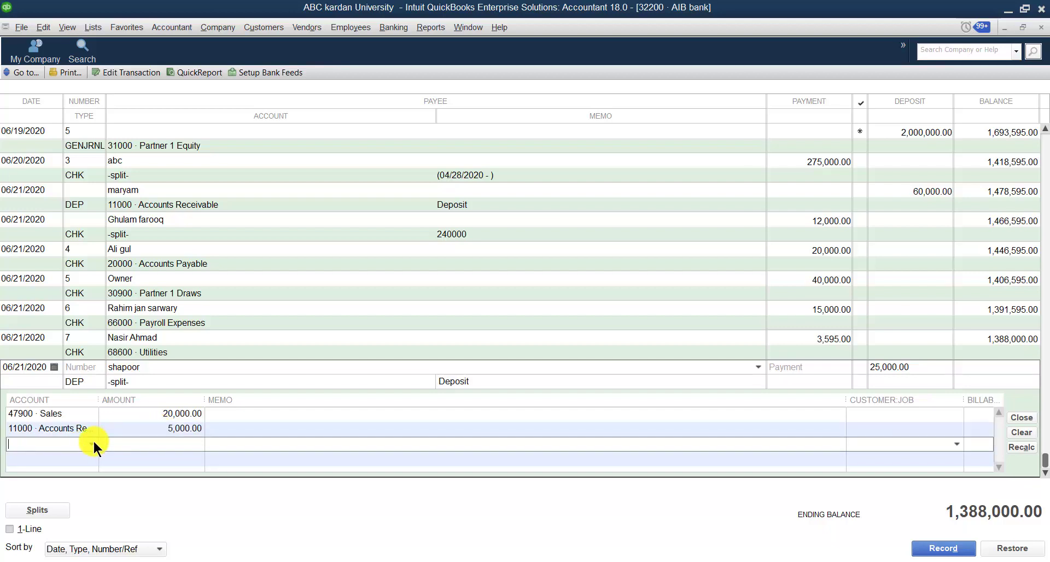
pyautogui.click(90, 441)
pyautogui.scroll(9, 129, 281)
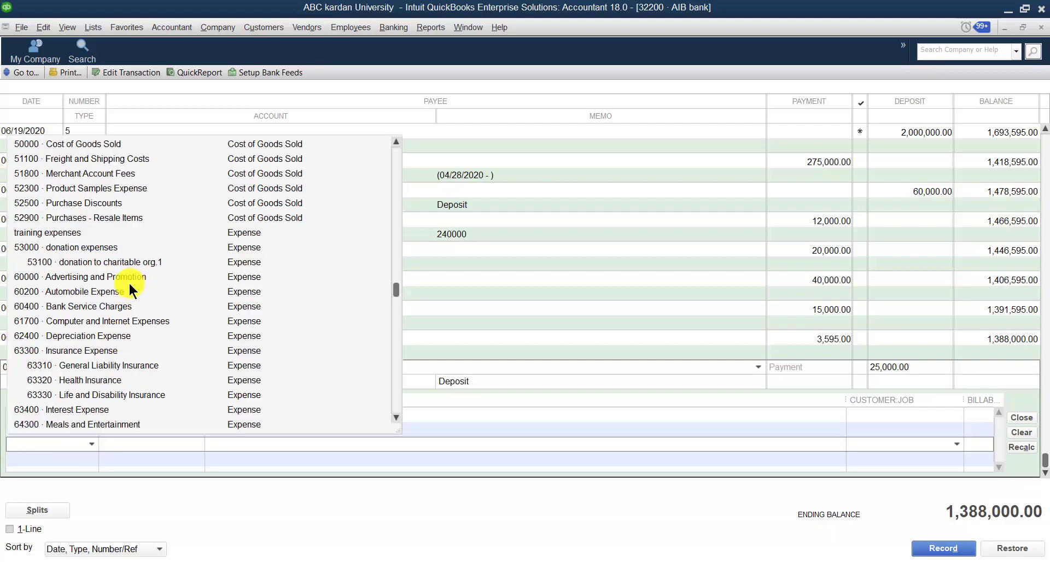
pyautogui.scroll(2, 129, 281)
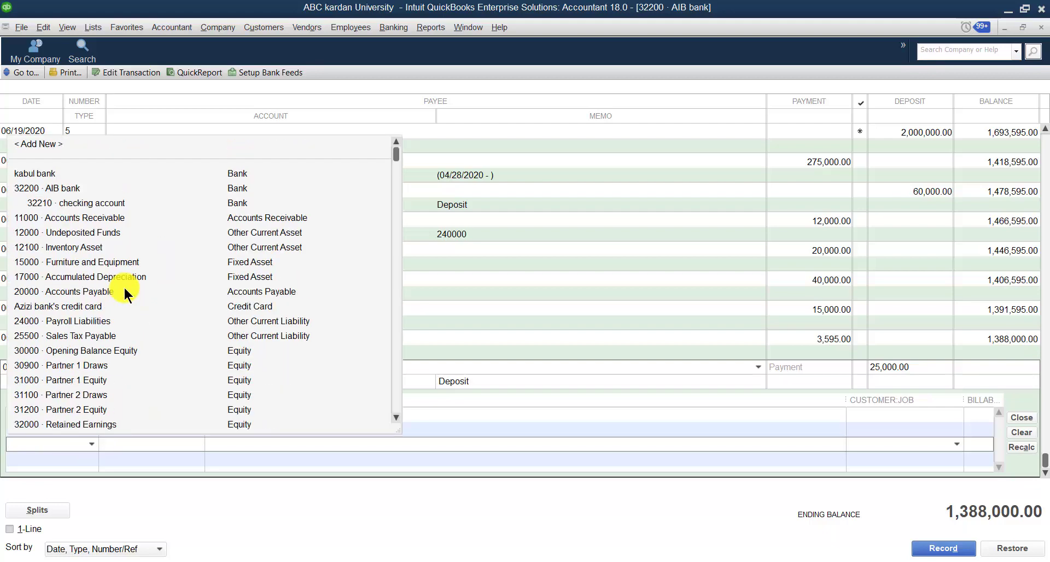
pyautogui.scroll(-12, 123, 285)
pyautogui.scroll(-2, 121, 293)
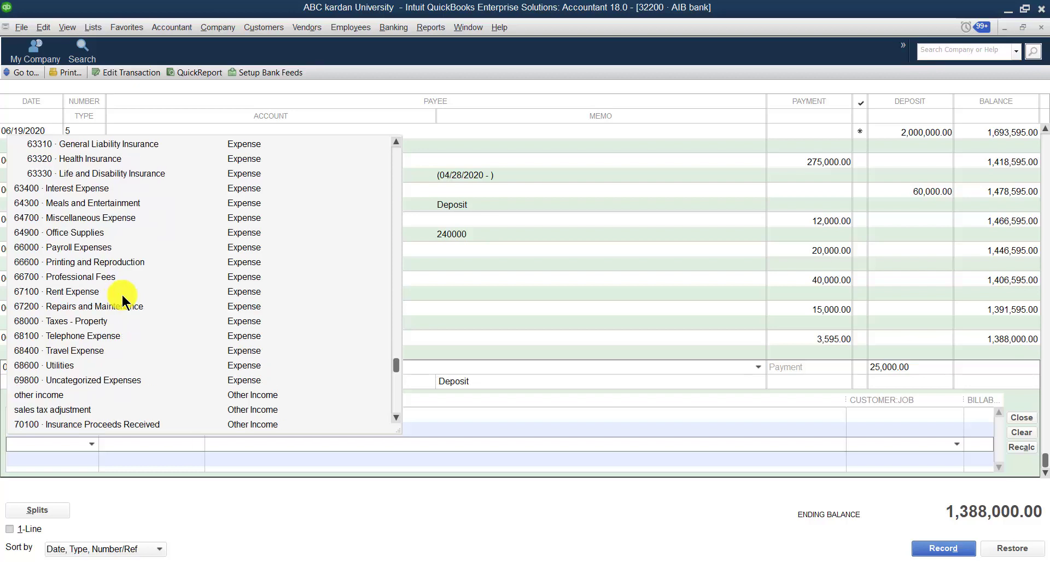
pyautogui.scroll(8, 123, 294)
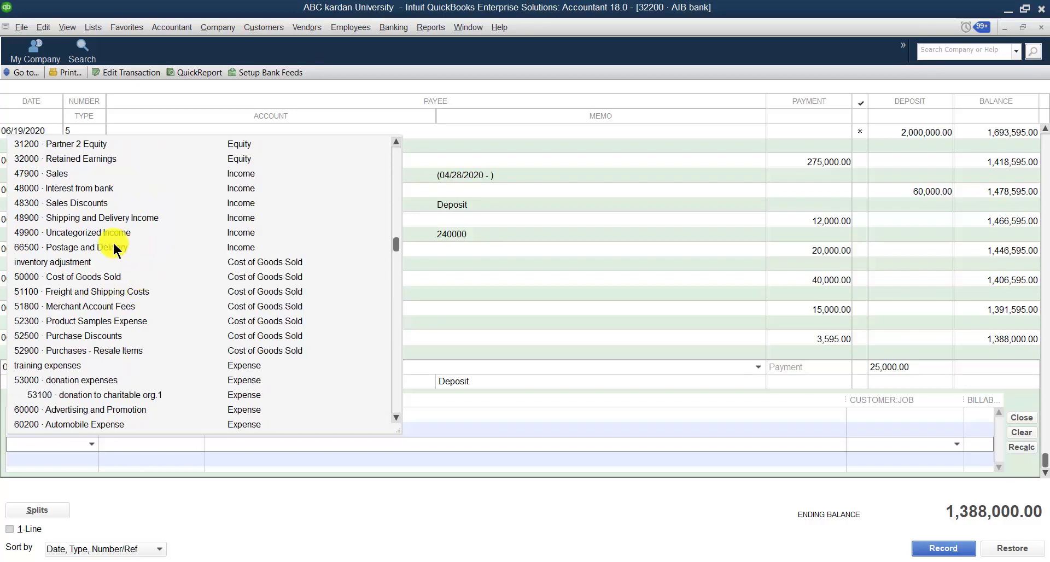
pyautogui.click(91, 219)
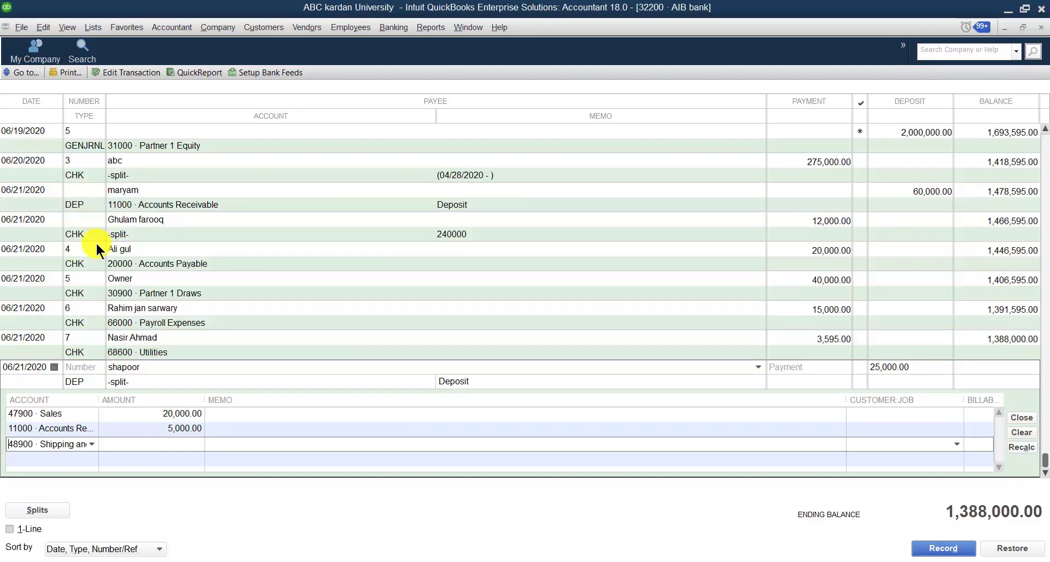
pyautogui.click(139, 443)
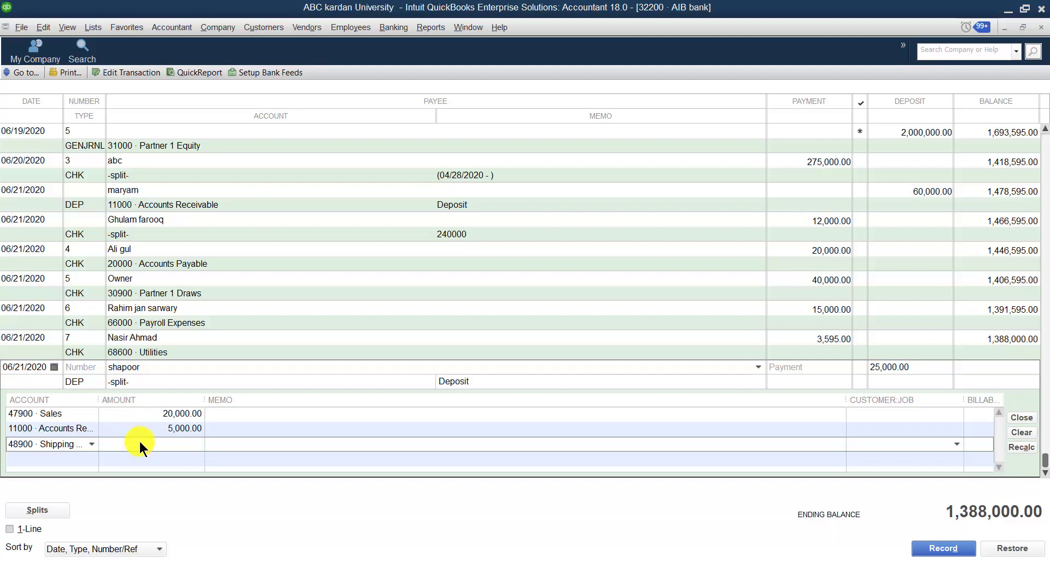
pyautogui.write('8000')
pyautogui.click(249, 459)
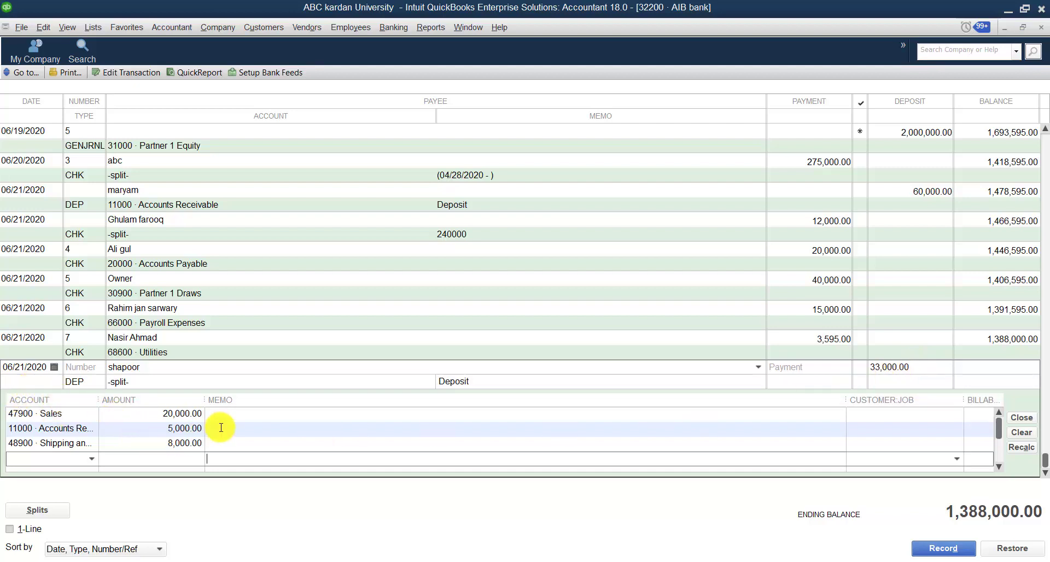
# Step: Try to record the split deposit with no customer assigned to the Accounts Receivable line
pyautogui.click(938, 548)
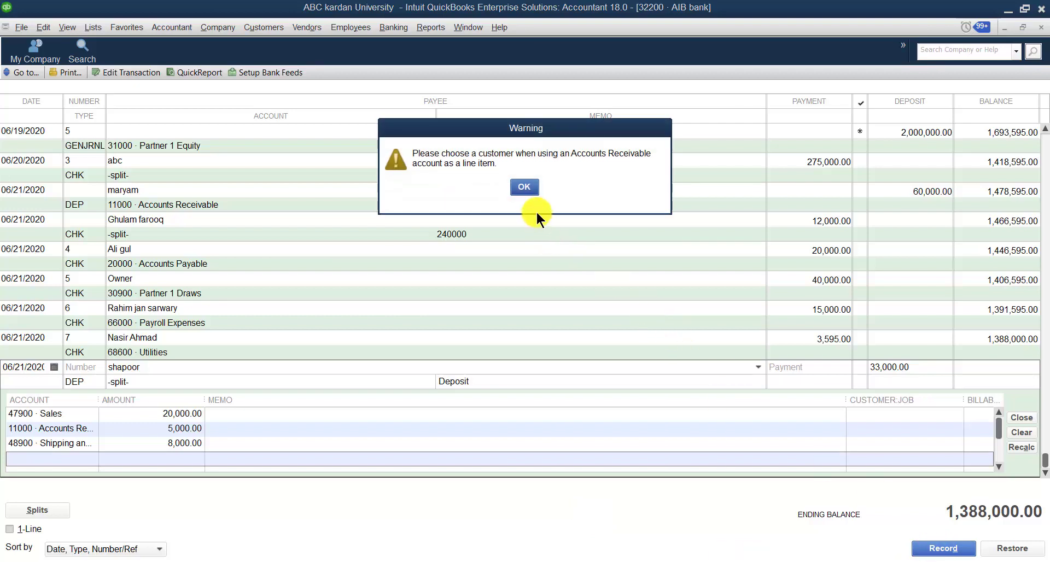
pyautogui.click(526, 186)
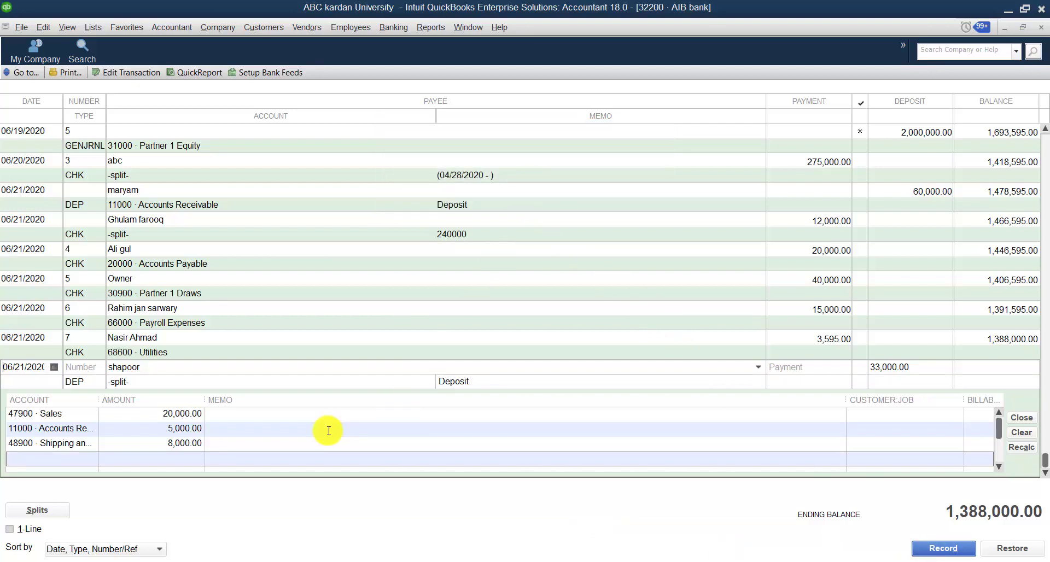
pyautogui.click(927, 556)
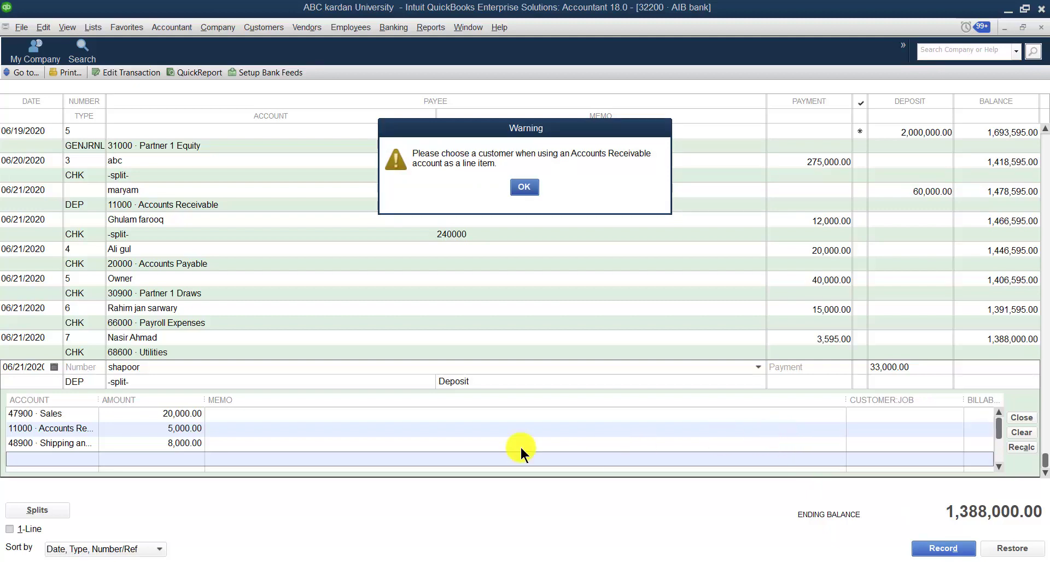
pyautogui.click(524, 187)
# Step: Assign a customer to the 5000 Accounts Receivable split line and record the deposit
pyautogui.click(192, 428)
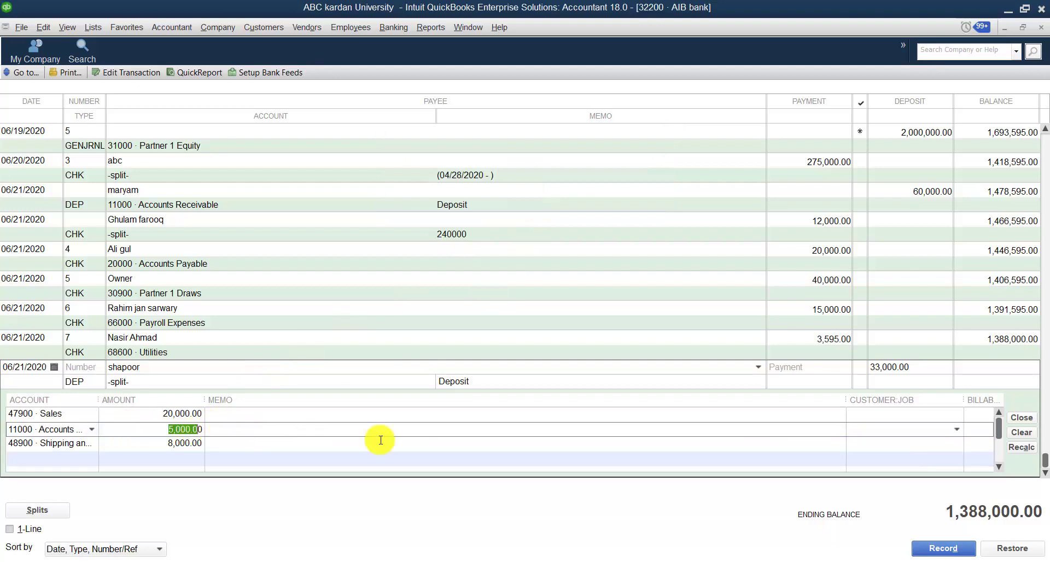
pyautogui.click(951, 429)
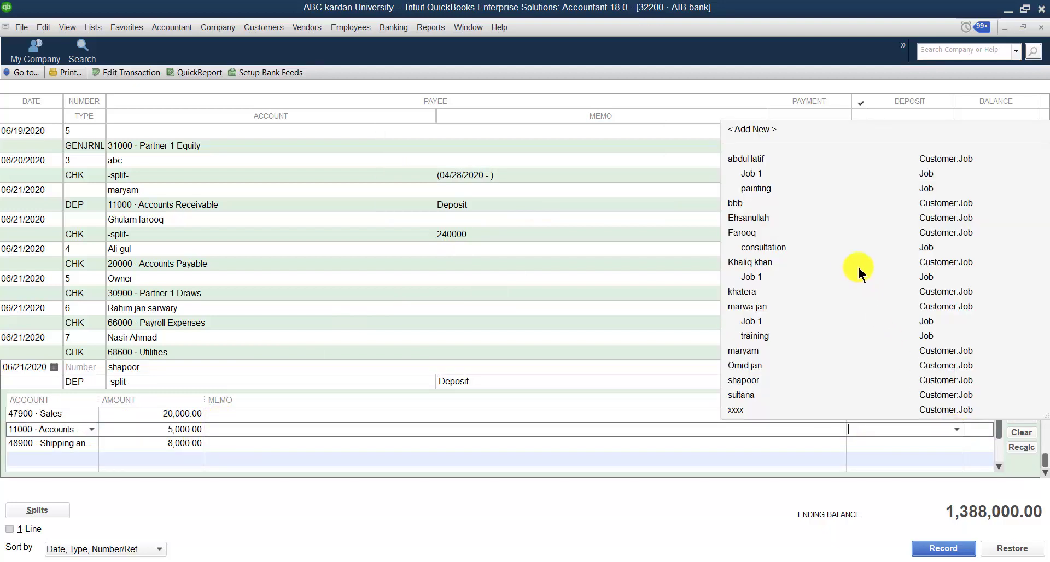
pyautogui.click(757, 233)
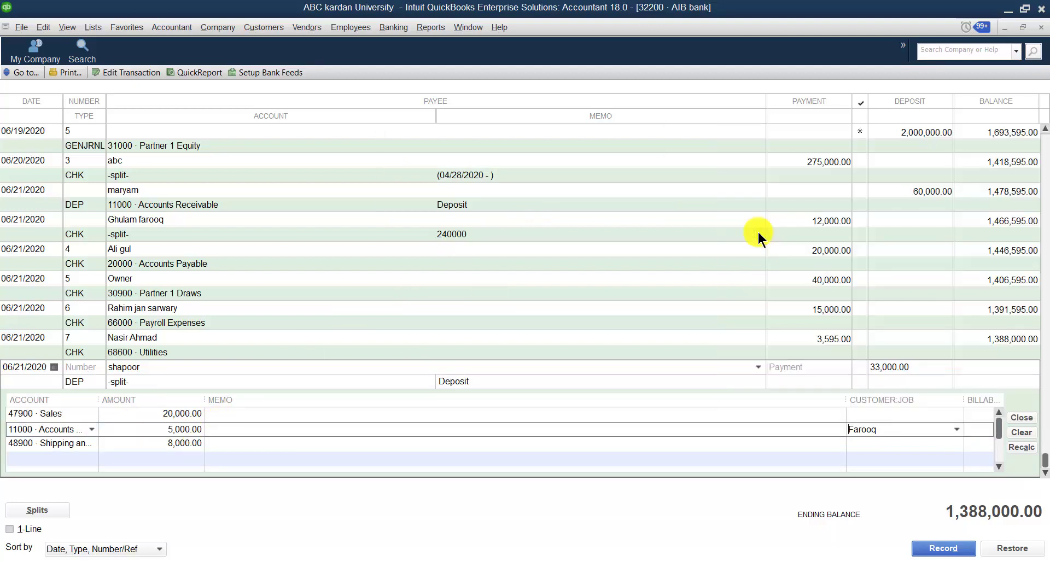
pyautogui.click(940, 549)
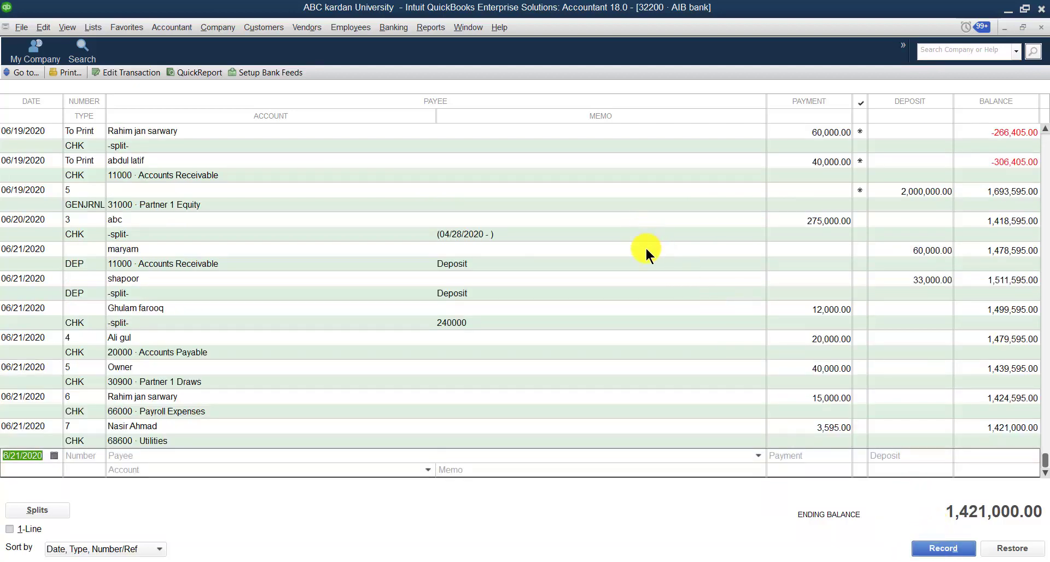
# Step: Close the AIB bank register and return to the home page
pyautogui.click(389, 27)
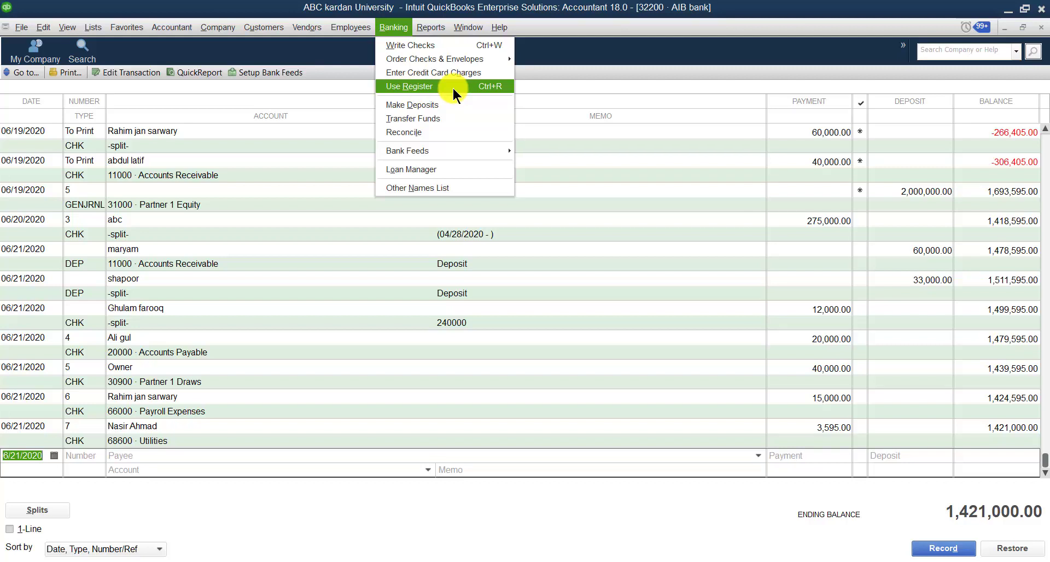
pyautogui.click(551, 53)
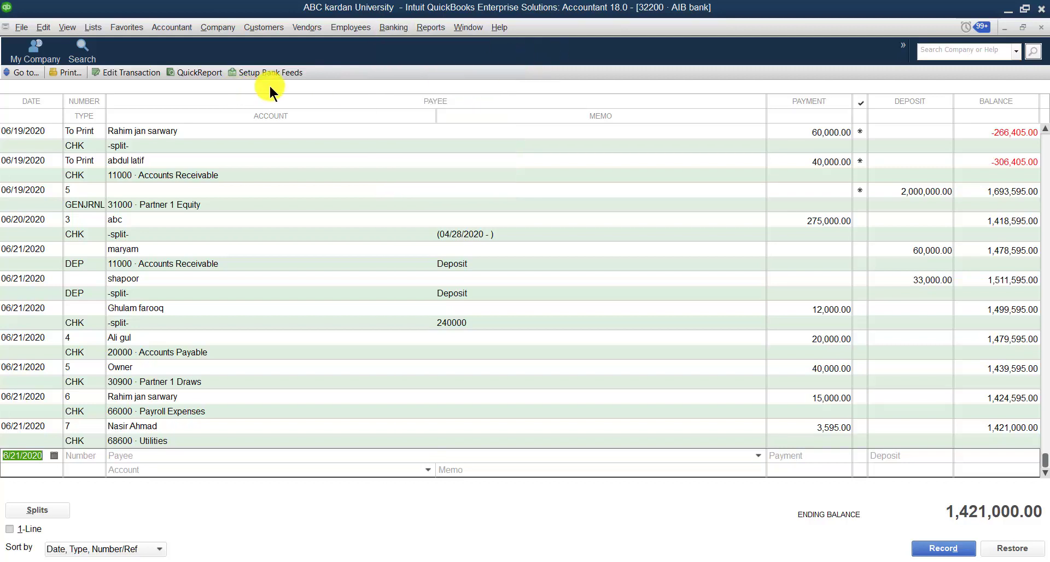
pyautogui.click(1041, 27)
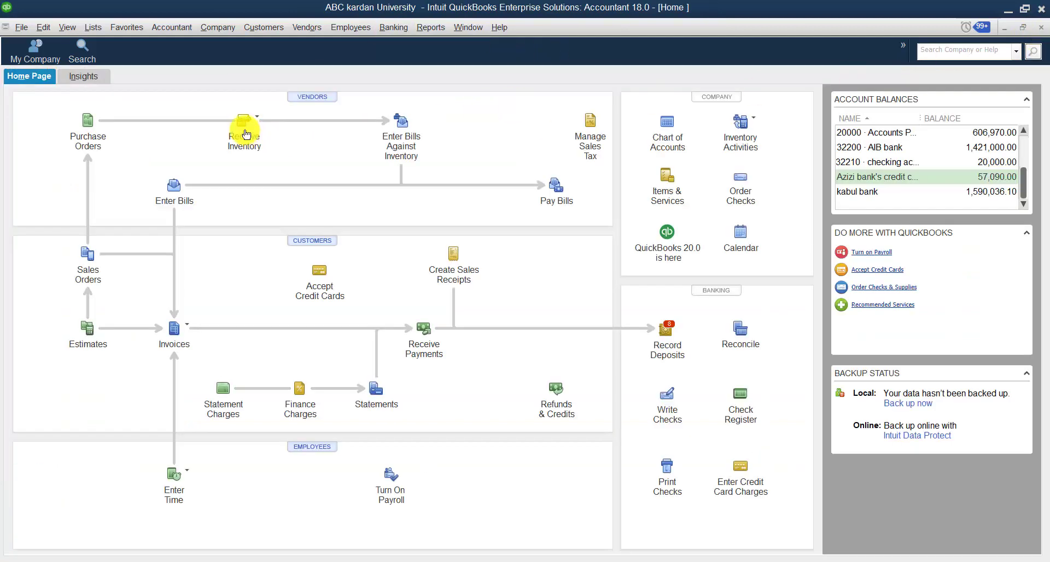
# Step: View the kabul bank register from the Chart of Accounts, and close both the register and the account list
pyautogui.click(92, 27)
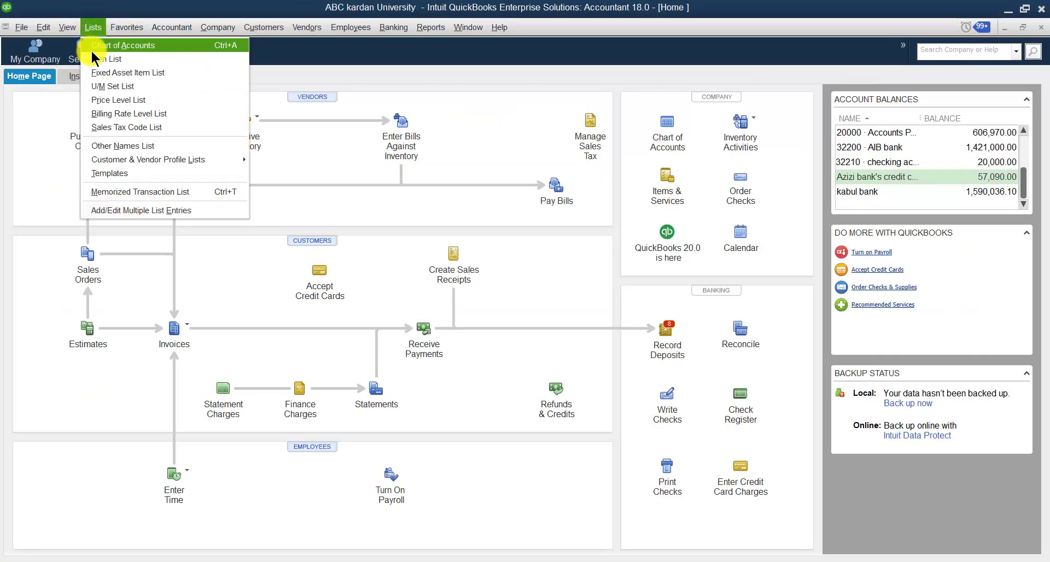
pyautogui.click(102, 44)
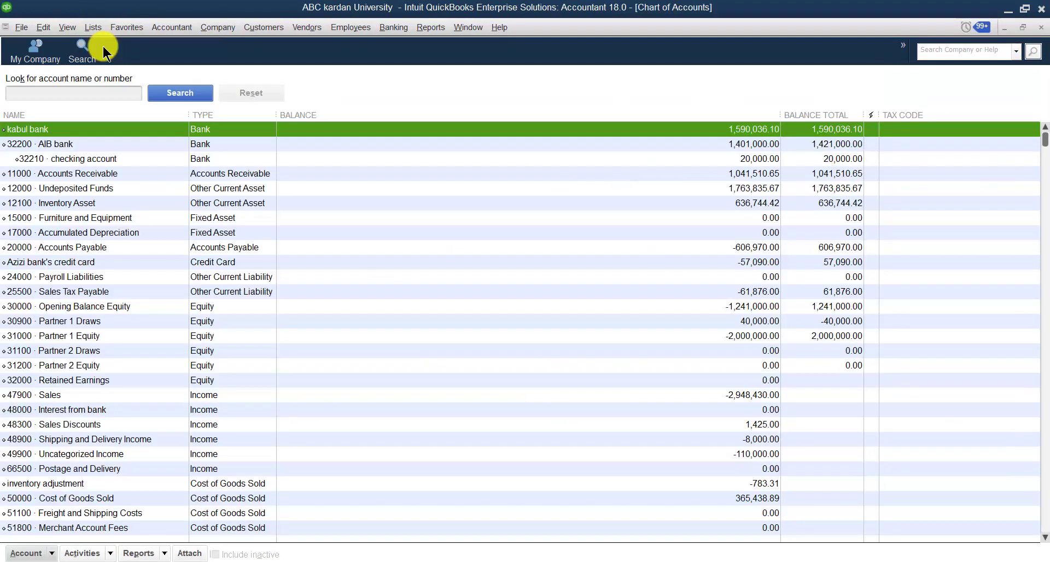
pyautogui.doubleClick(58, 129)
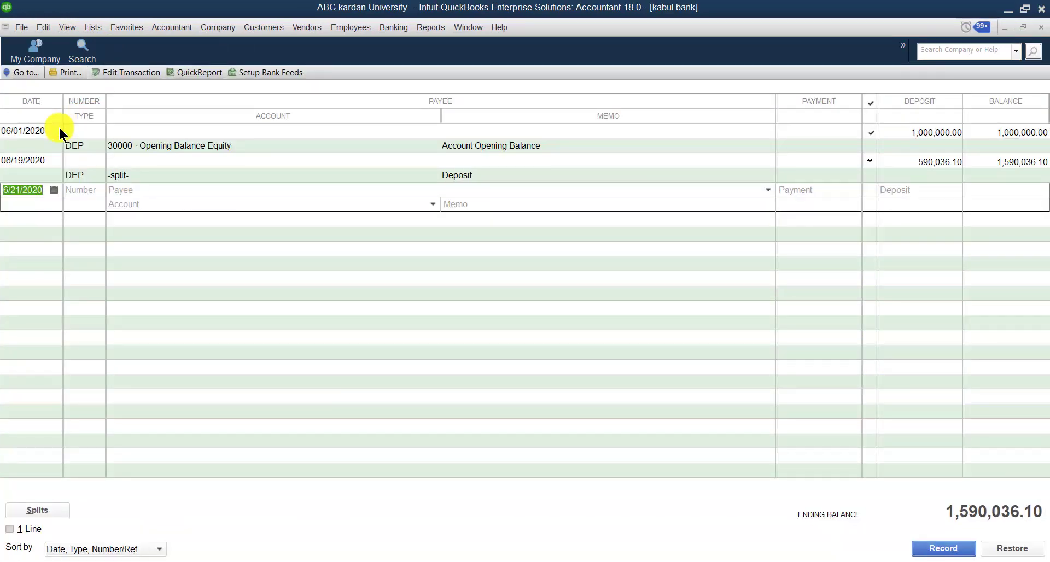
pyautogui.click(1040, 27)
pyautogui.click(1041, 28)
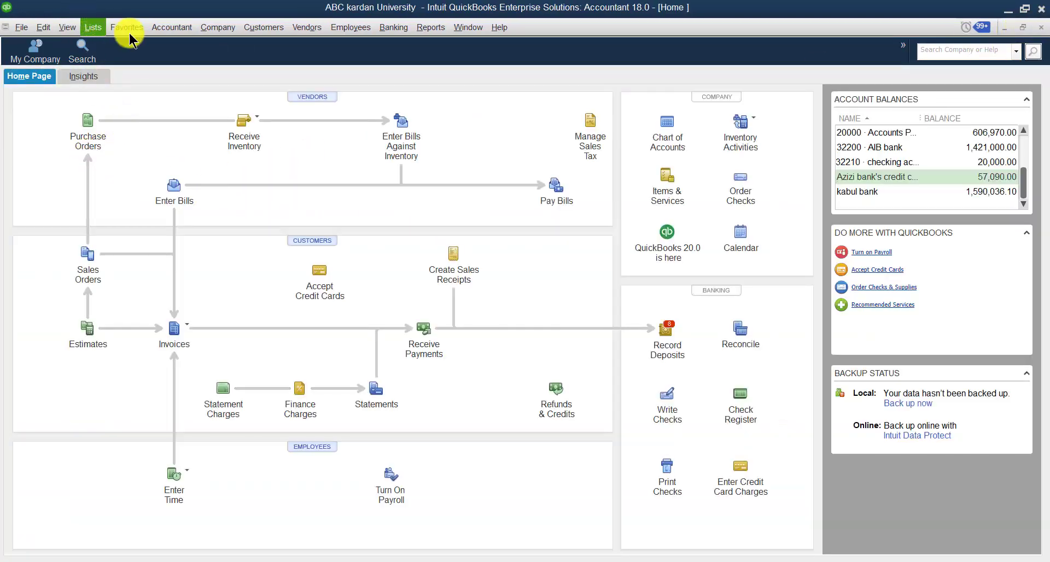
# Step: Reopen the Chart of Accounts, view the AIB bank register from it, and close the register
pyautogui.click(93, 27)
pyautogui.click(99, 47)
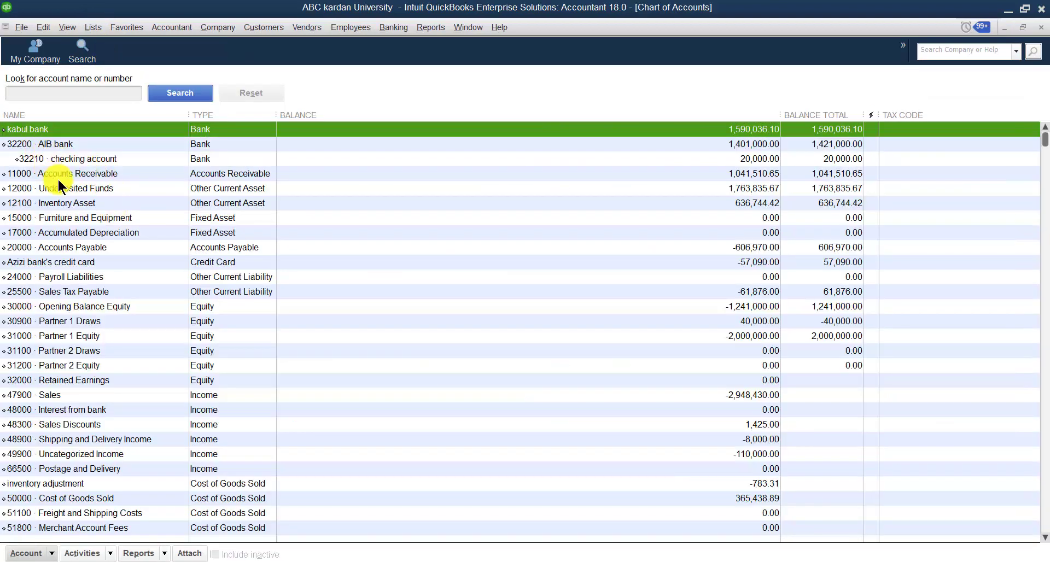
pyautogui.doubleClick(49, 143)
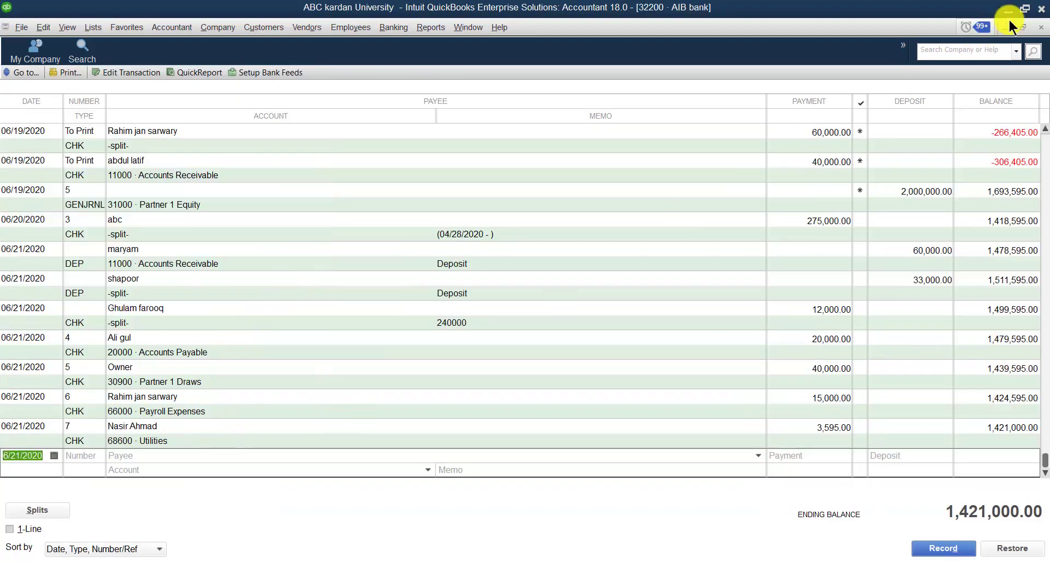
pyautogui.click(1041, 27)
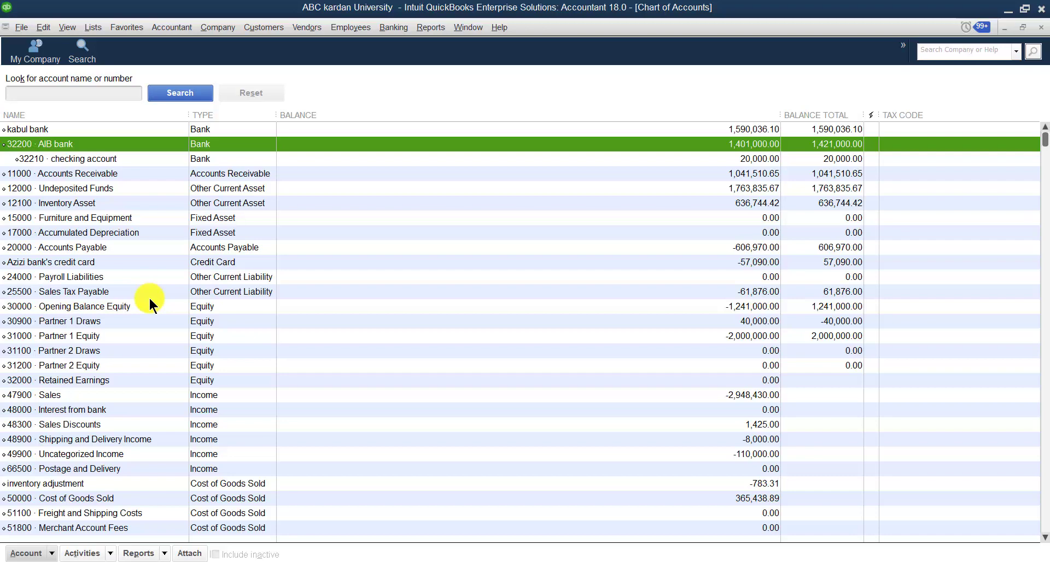
# Step: View the QuickReports of 48000 · Interest from bank and training expenses, and close them and the Chart of Accounts
pyautogui.scroll(-7, 182, 372)
pyautogui.scroll(3, 181, 371)
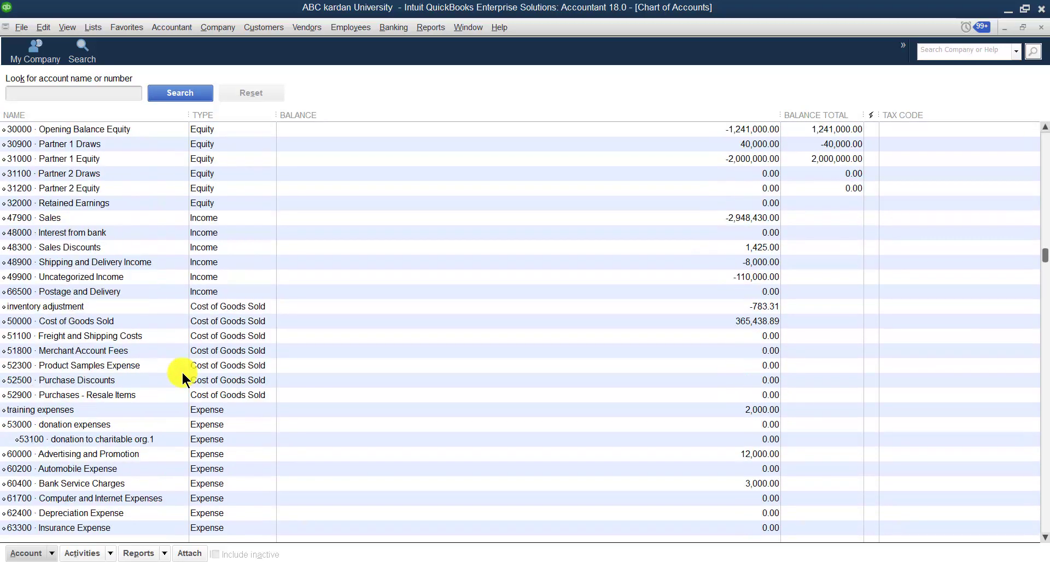
pyautogui.doubleClick(205, 232)
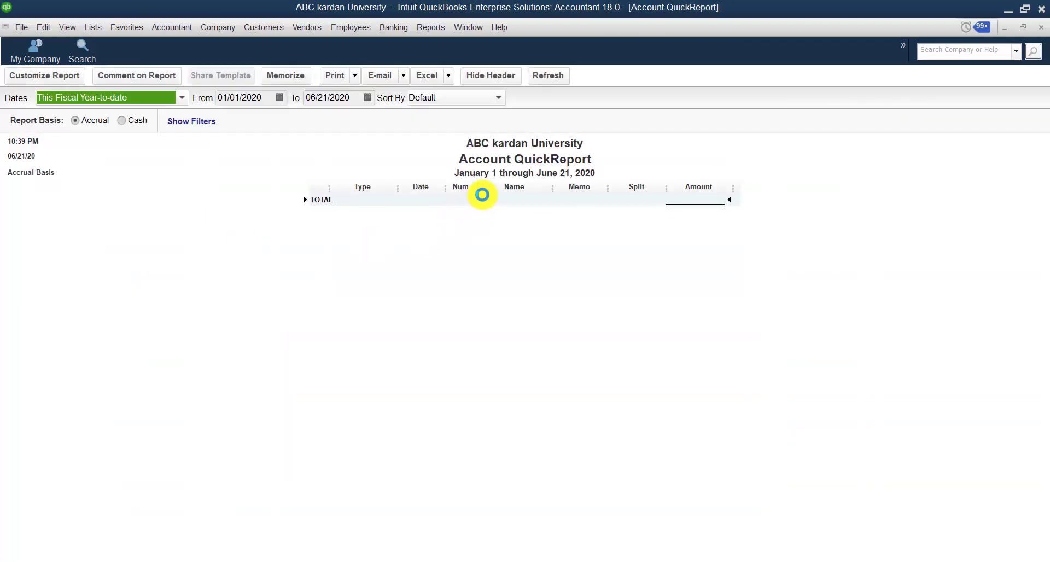
pyautogui.click(1040, 27)
pyautogui.doubleClick(203, 409)
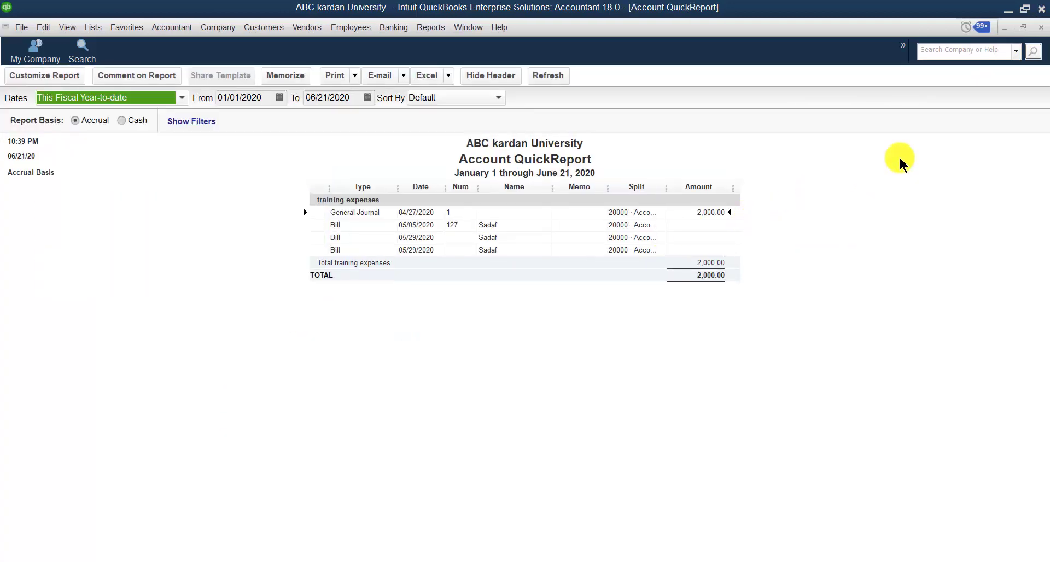
pyautogui.click(1040, 27)
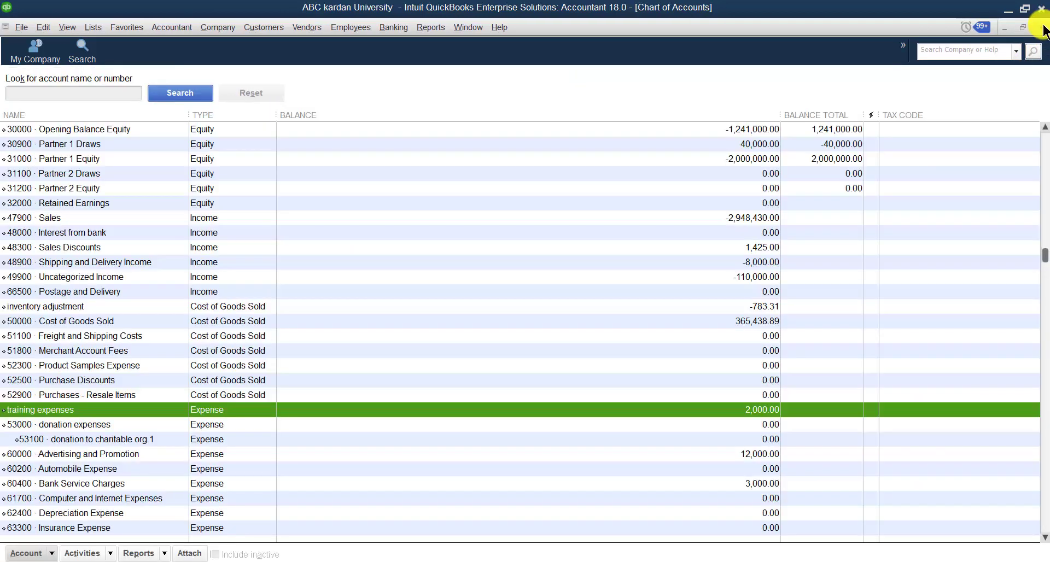
pyautogui.click(1041, 27)
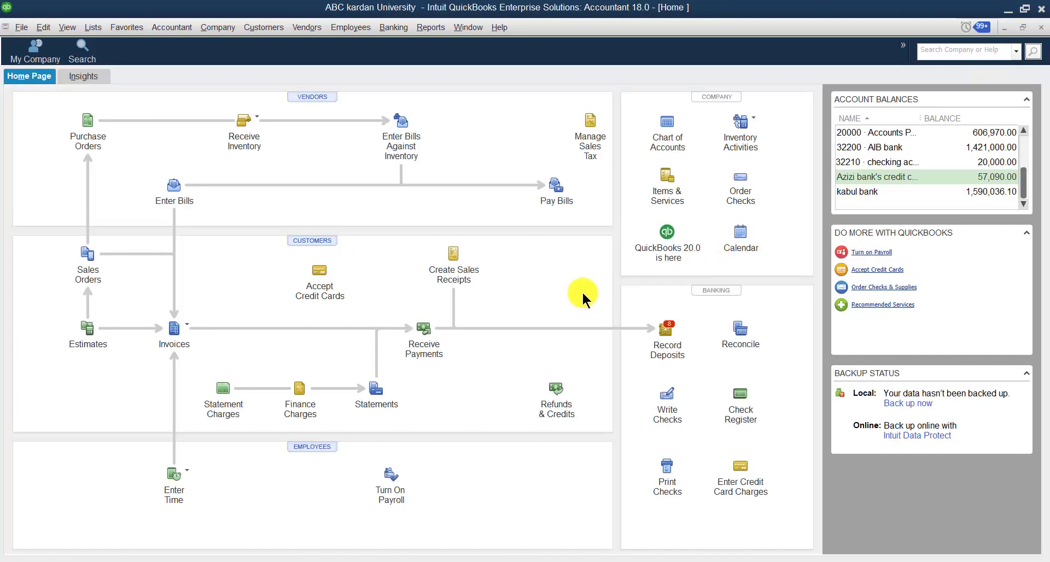